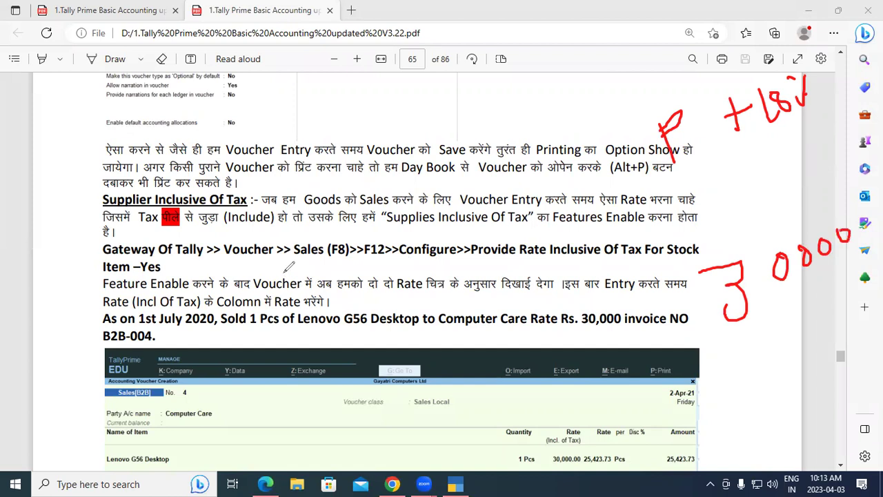
- Handwrite the equation x + x × 18% = 30000 over the PDF page and draw a line beneath it
left_click_drag(269, 266, 285, 287)
left_click_drag(309, 243, 338, 268)
mouse_move(342, 226)
left_mouse_down()
mouse_move(355, 238)
mouse_move(359, 267)
mouse_move(365, 238)
mouse_move(394, 231)
mouse_move(403, 204)
mouse_move(408, 219)
left_mouse_up()
mouse_move(445, 185)
left_mouse_down()
mouse_move(425, 207)
mouse_move(455, 207)
mouse_move(462, 178)
mouse_move(475, 176)
mouse_move(470, 200)
mouse_move(486, 173)
mouse_move(503, 179)
mouse_move(497, 166)
mouse_move(543, 147)
mouse_move(558, 128)
mouse_move(569, 155)
mouse_move(585, 138)
mouse_move(578, 132)
mouse_move(605, 133)
mouse_move(614, 112)
mouse_move(632, 104)
mouse_move(641, 111)
mouse_move(632, 122)
left_mouse_up()
left_click(509, 183)
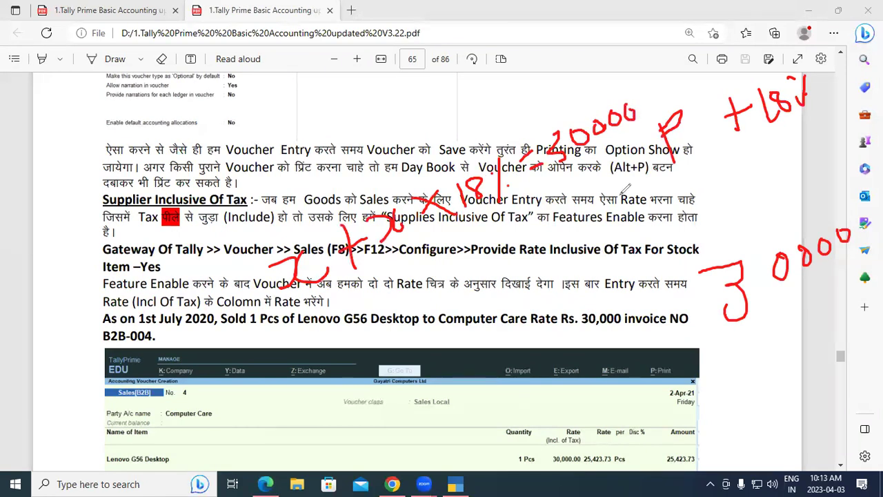
left_click_drag(324, 295, 676, 157)
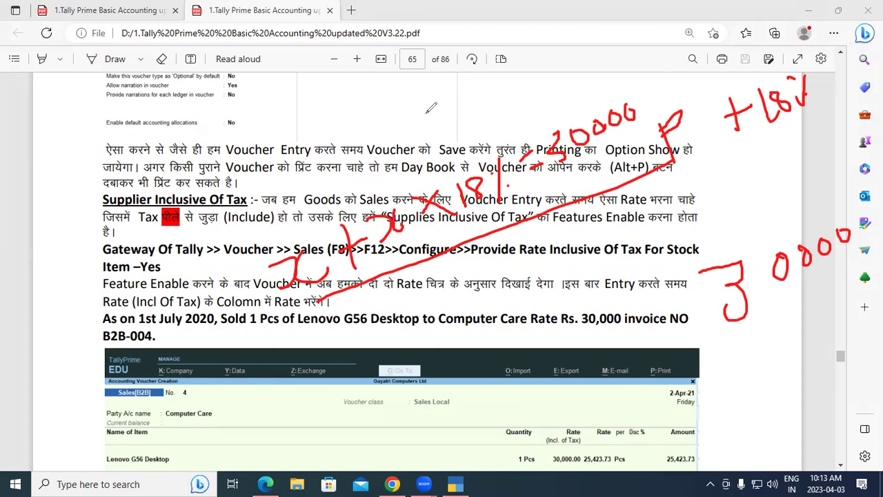
mouse_move(247, 264)
left_mouse_down()
mouse_move(652, 137)
mouse_move(567, 146)
mouse_move(600, 128)
mouse_move(752, 100)
mouse_move(800, 109)
mouse_move(791, 81)
mouse_move(720, 267)
mouse_move(805, 302)
left_mouse_up()
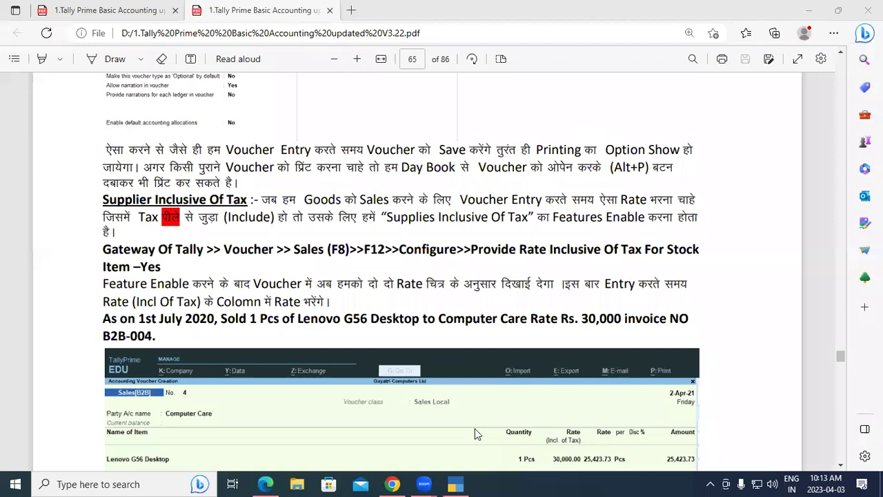
- Switch to TallyPrime and start a SALES B2B voucher with the SALES LOCAL voucher class
left_click(455, 483)
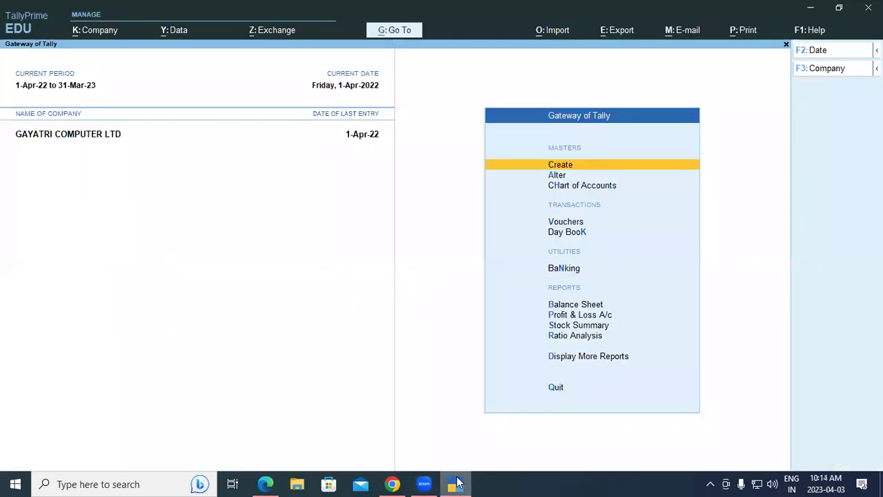
key("v")
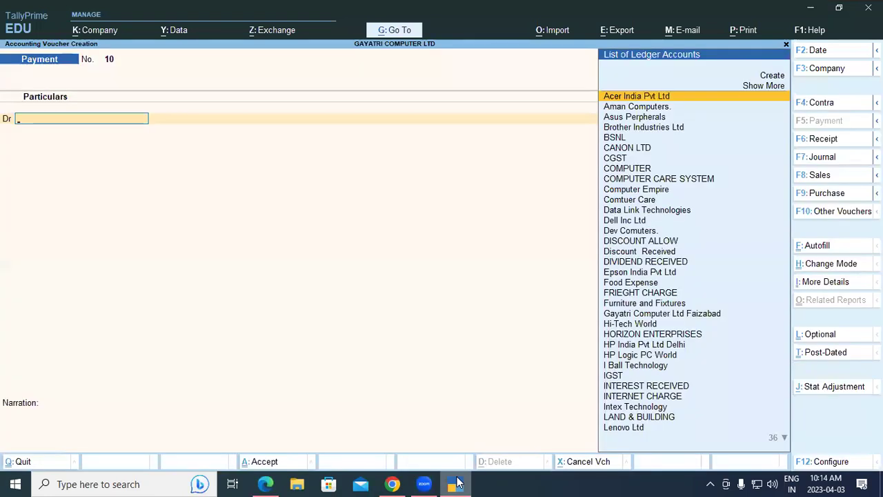
key("F8")
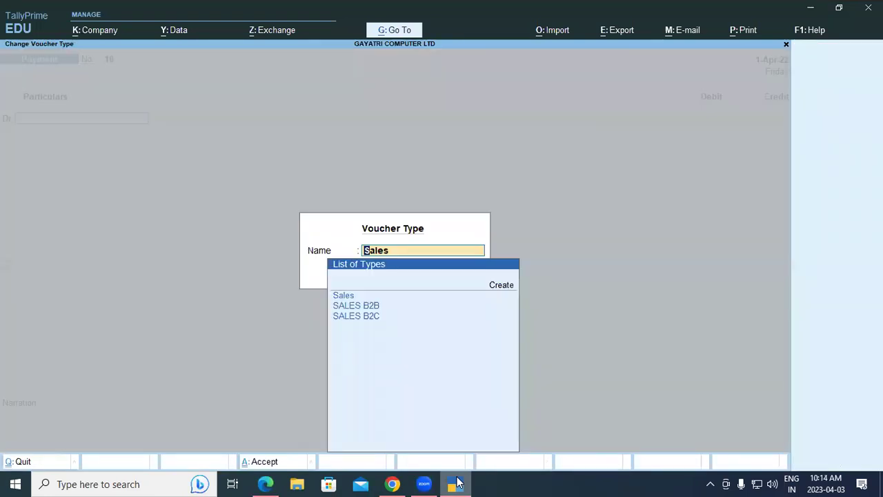
key("Down")
key("Return")
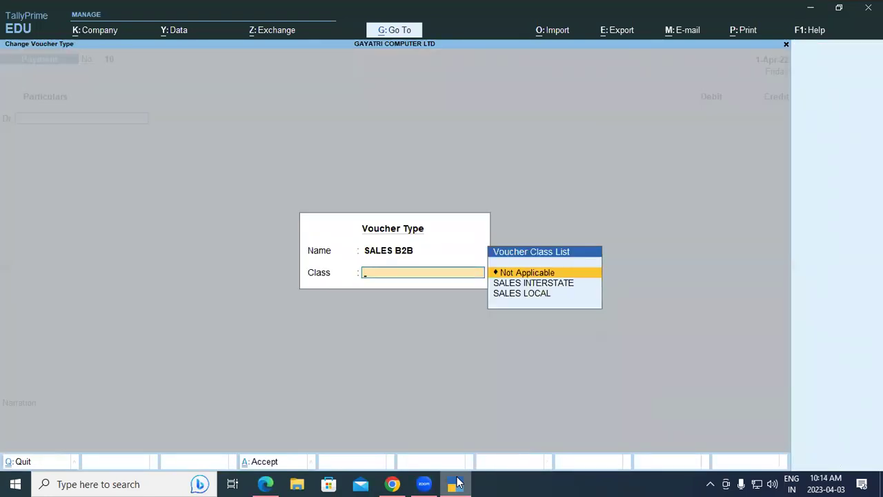
key("Down")
key("Down")
key("Return")
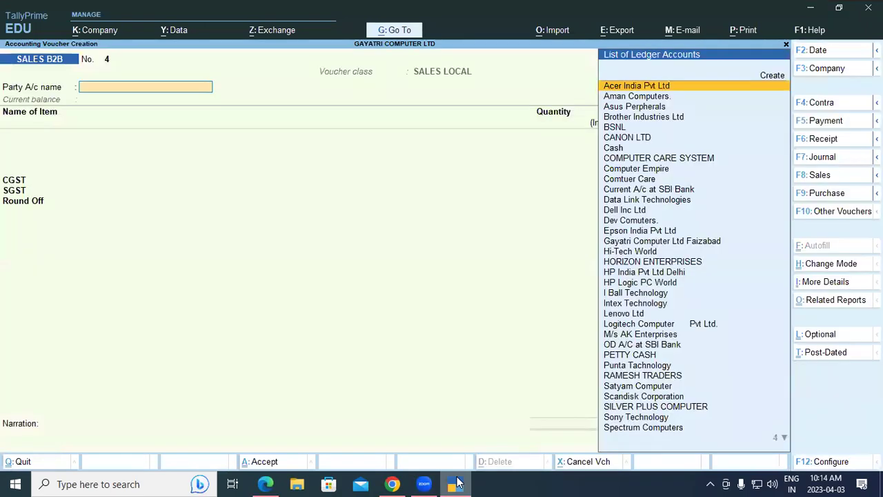
- Show all configurations for the sales voucher and check the Provide Rate Inclusive of Tax for Stock Items option
key("F12")
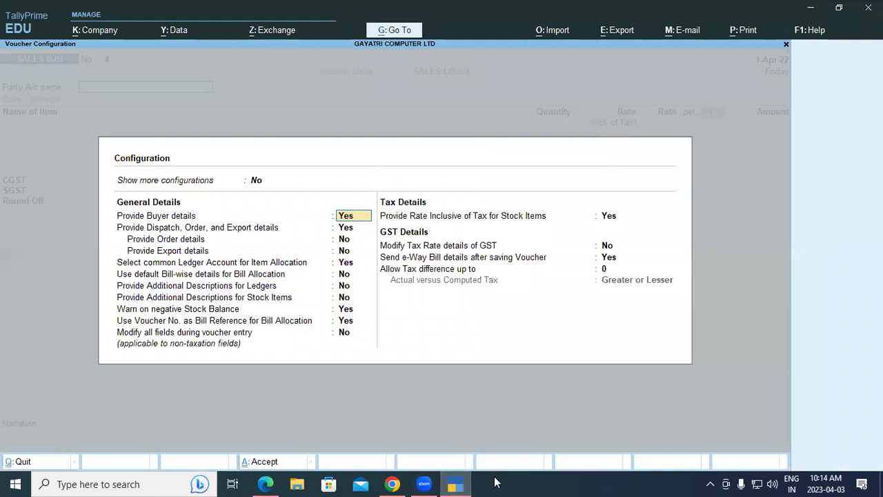
left_click(256, 181)
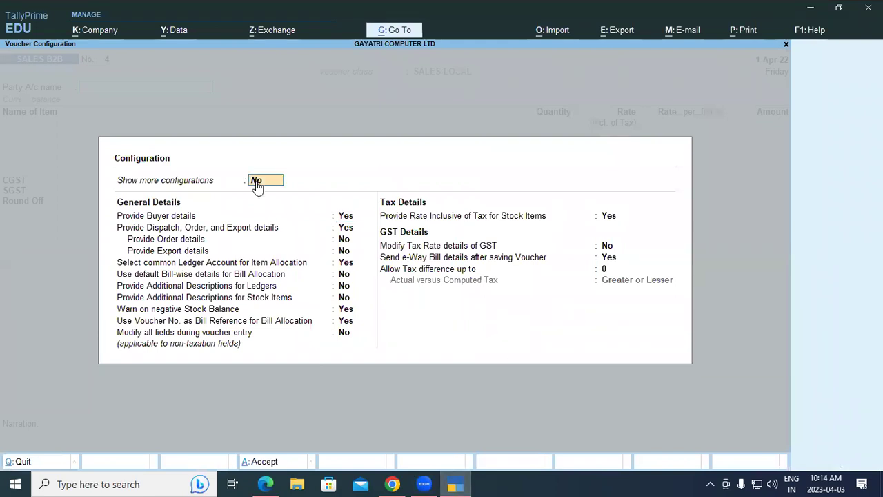
key("y")
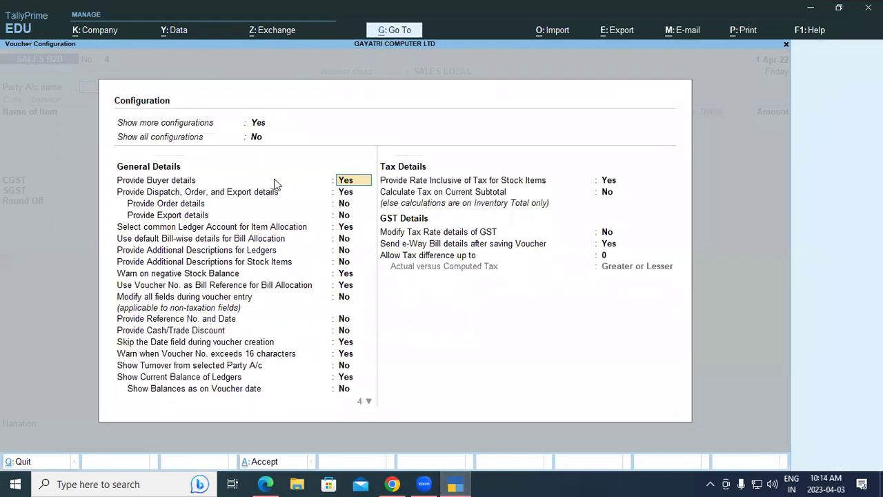
left_click(255, 138)
key("y")
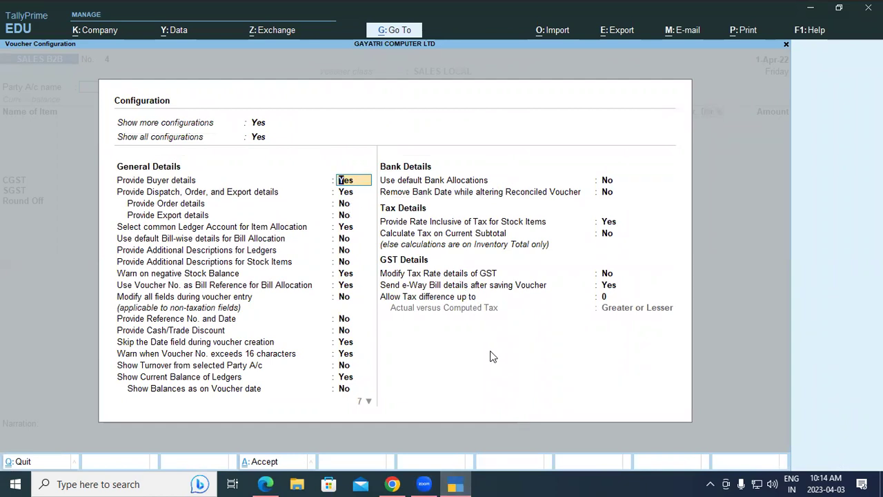
key("Right")
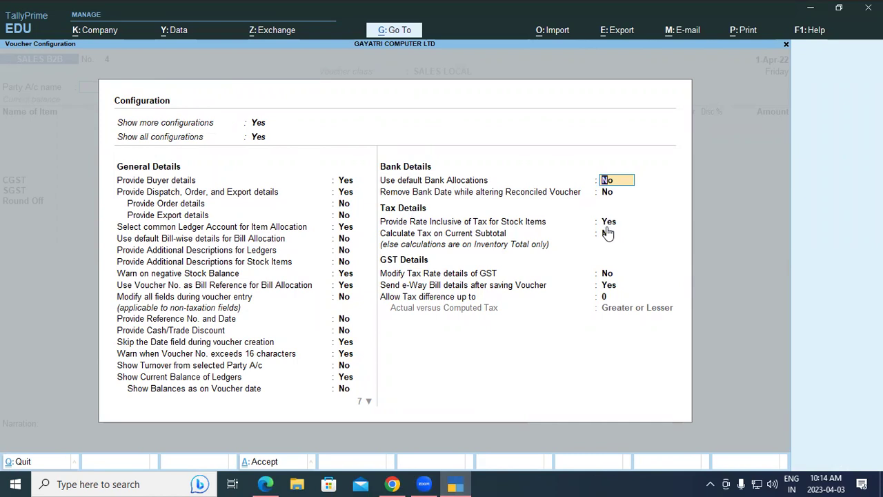
key("Escape")
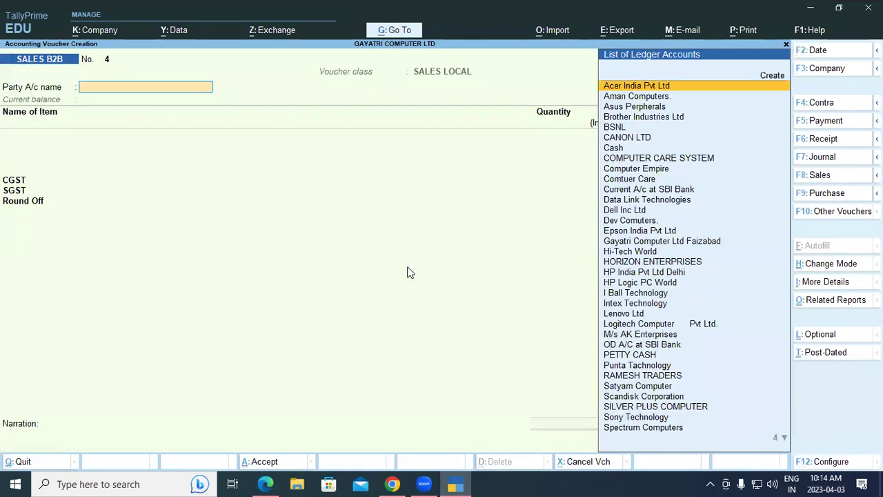
- Check the sales exercise in the PDF in Edge, return to TallyPrime, and choose Comtuer Care as the party account
left_click(265, 483)
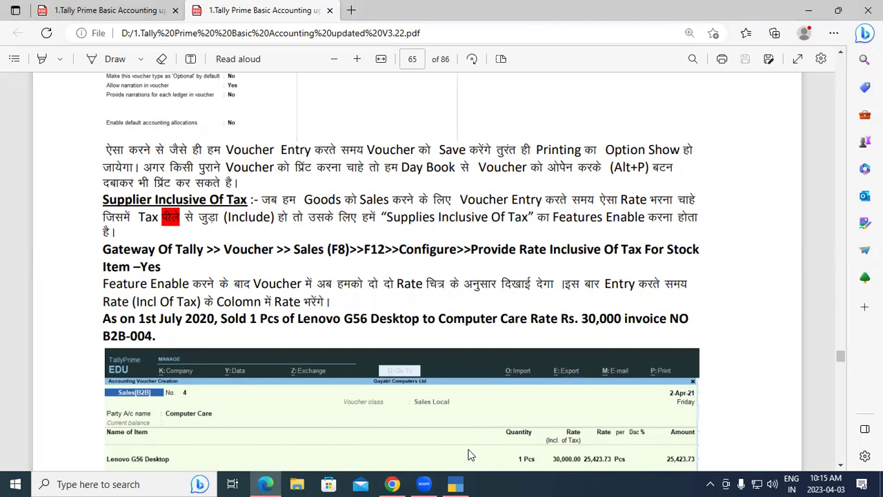
left_click(455, 483)
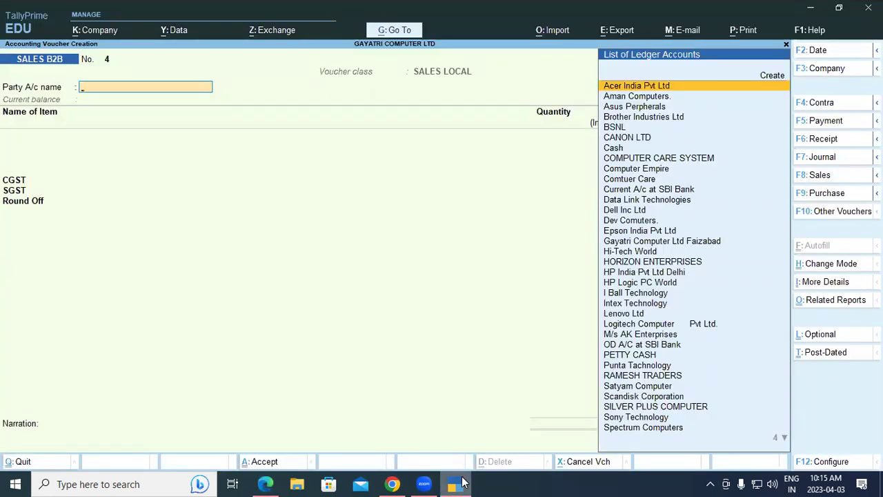
type("C")
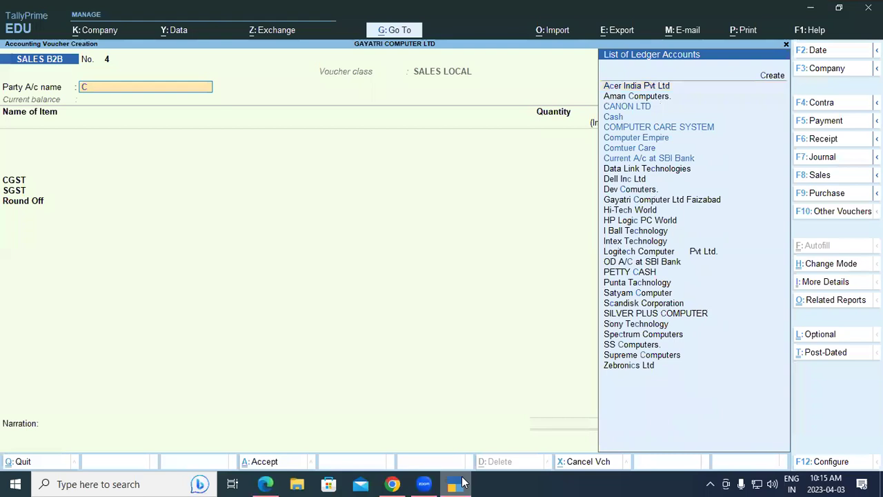
type("om")
key("Return")
- Leave the dispatch details blank and accept the party details with Uttar Pradesh as the place of supply
key("Return")
key("Return")
key("Return")
key("Return")
key("Return")
key("Return")
key("Return")
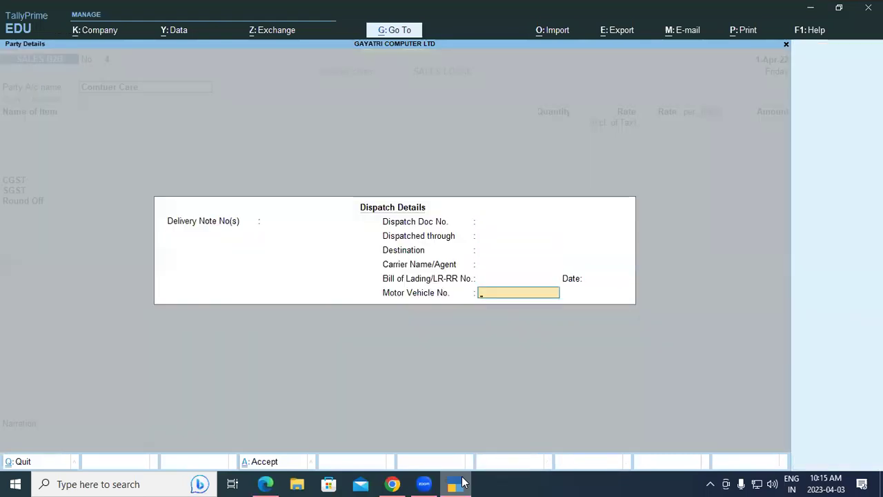
key("Return")
key("Return")
key("Return")
key("Return")
key("Return")
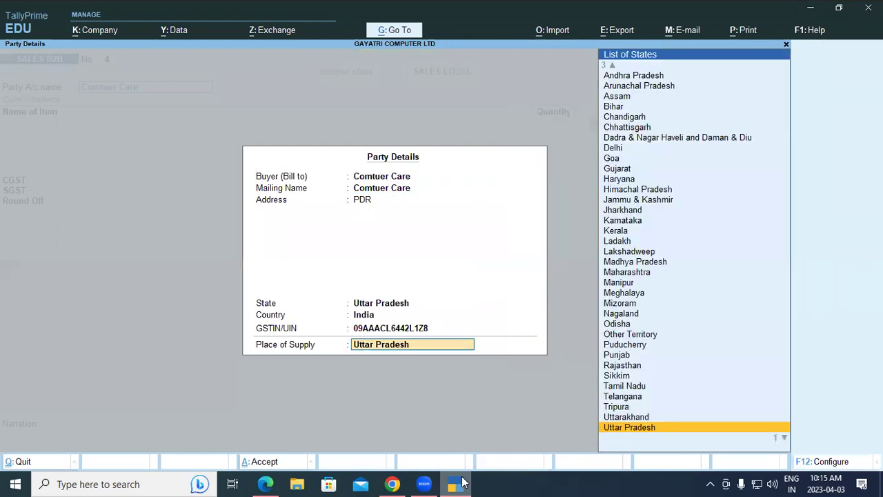
key("Return")
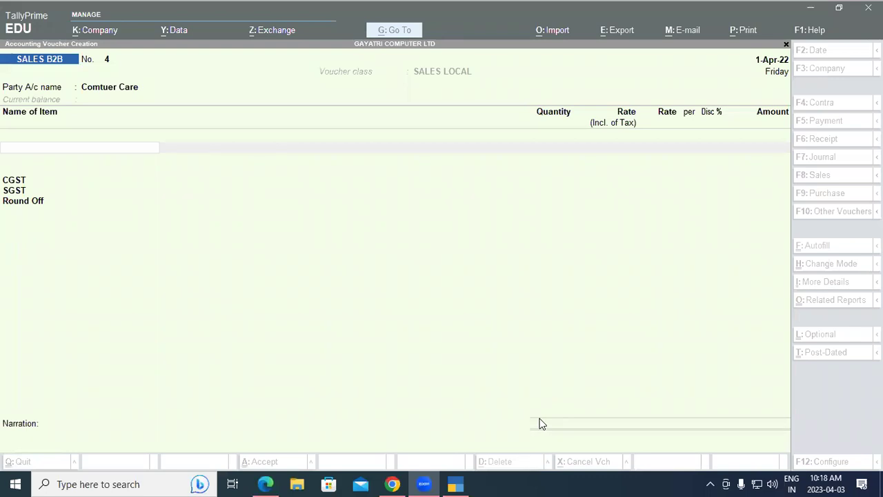
- Rename the voucher's party ledger to Computer Care and accept its dispatch and party details again
left_click(50, 156)
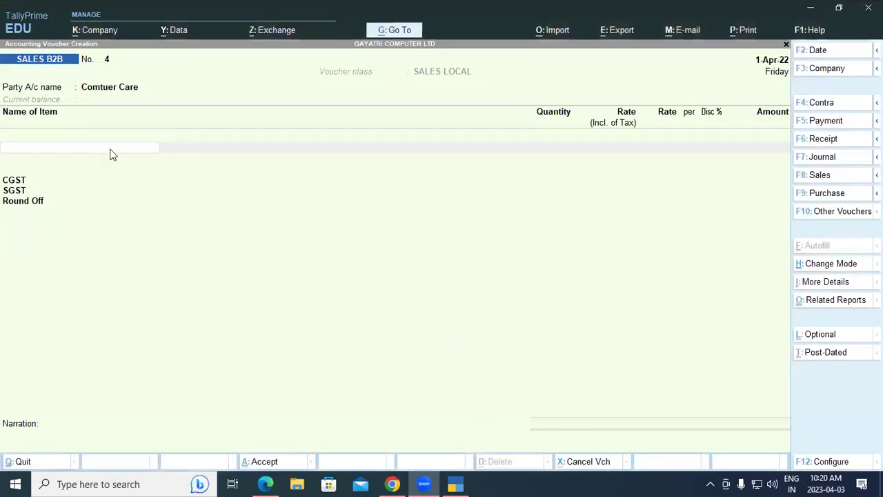
left_click(158, 107)
left_click(96, 91)
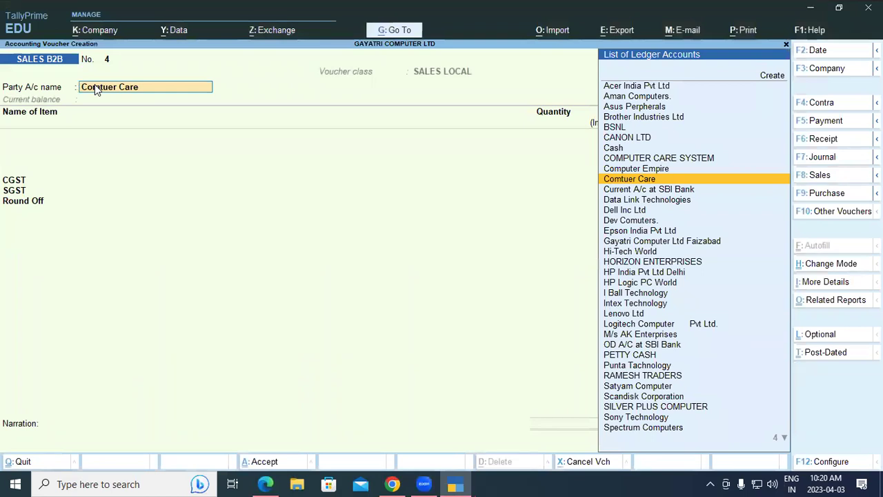
key("ctrl+Return")
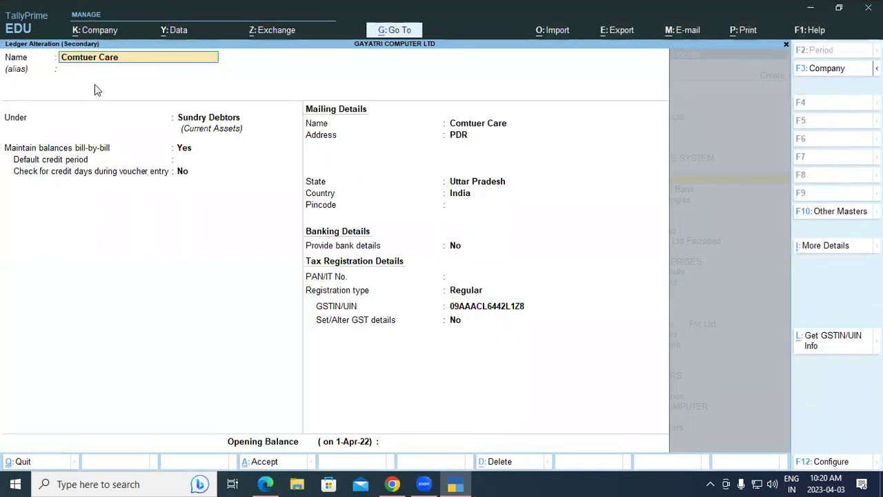
type("Compute")
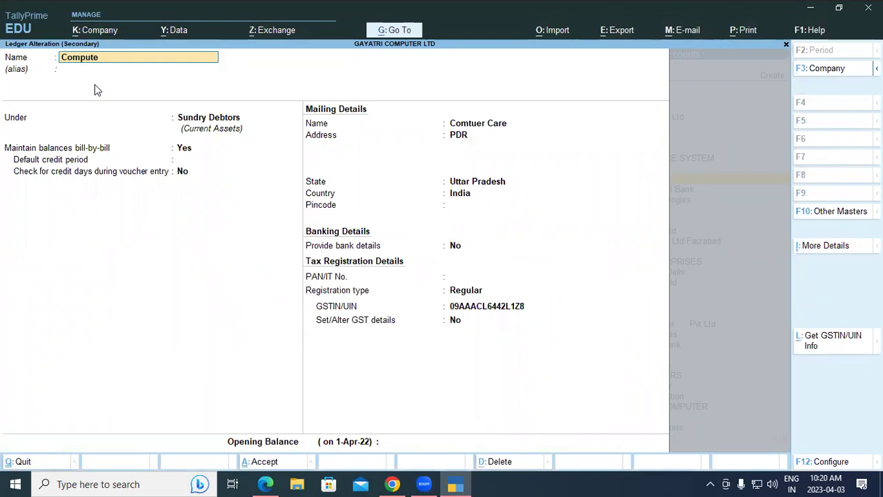
type("r Care")
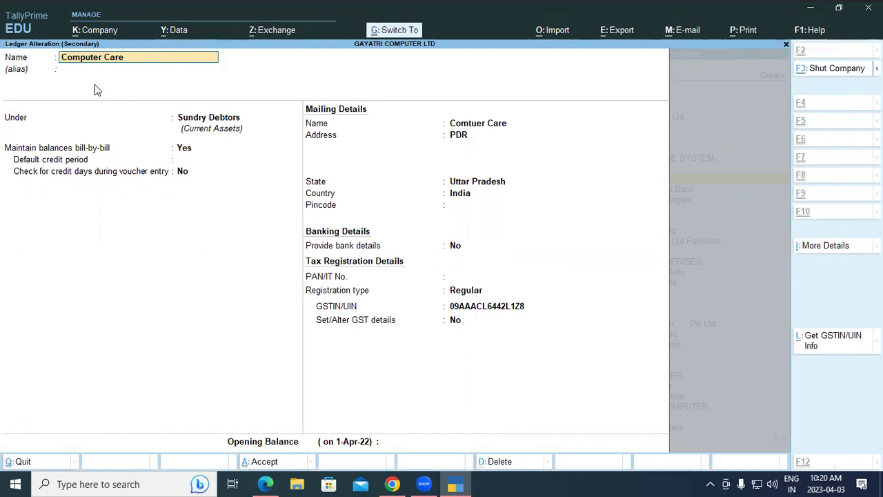
key("ctrl+a")
key("ctrl+a")
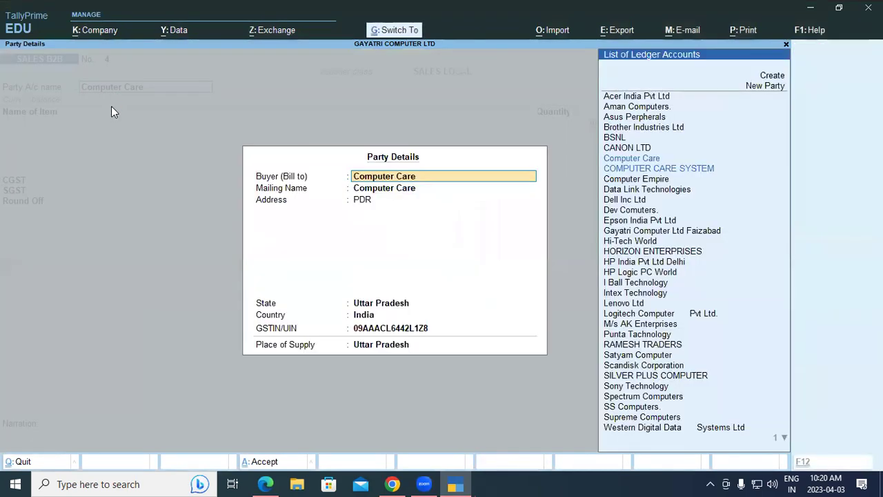
key("ctrl+a")
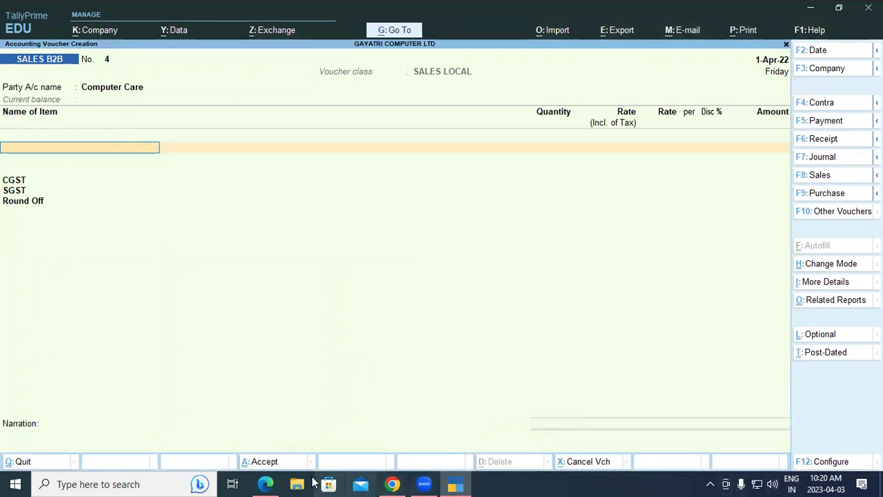
- Add Lenovo G56 Desktop as the sold item and allocate a quantity of 1 from the SHOP godown
type("Le")
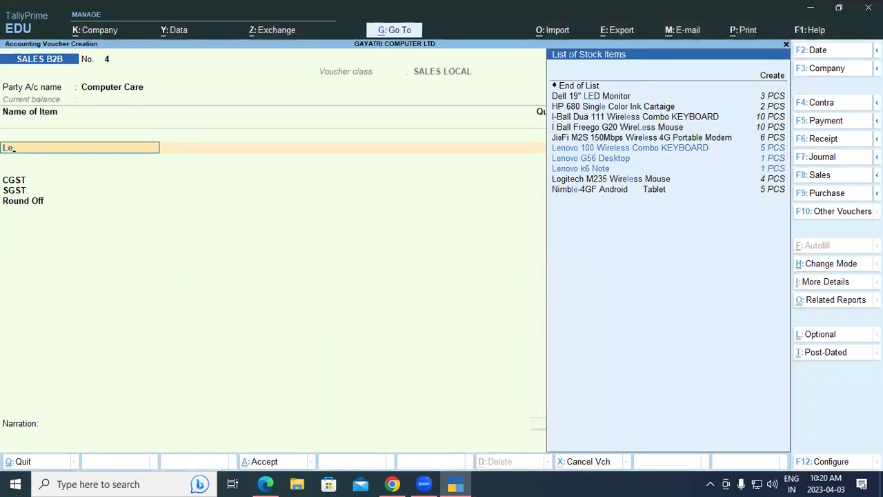
key("Down")
key("Down")
key("Up")
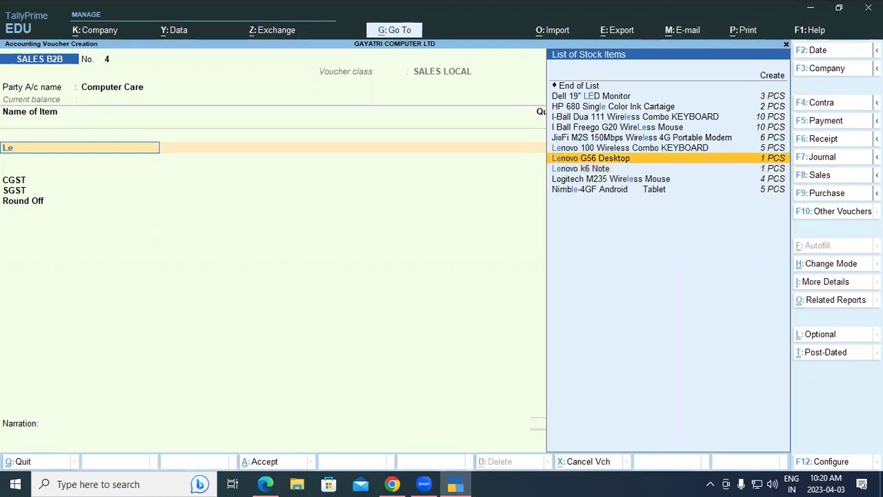
key("Return")
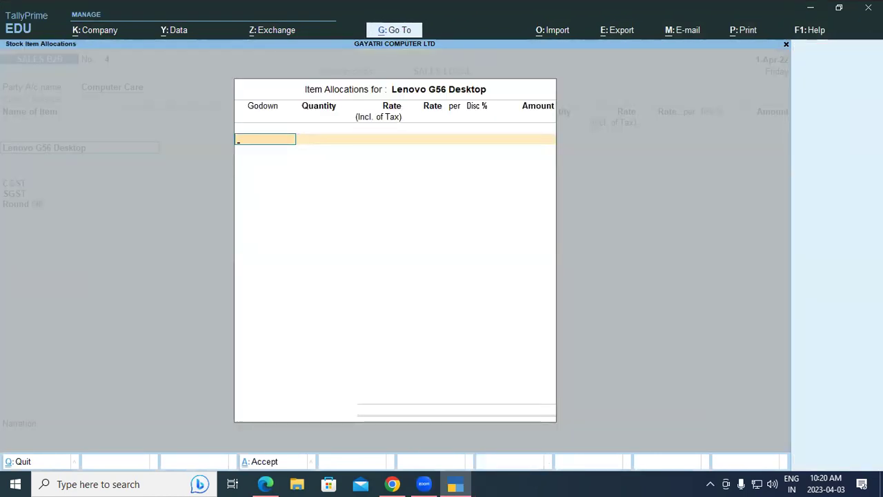
type("S")
key("Return")
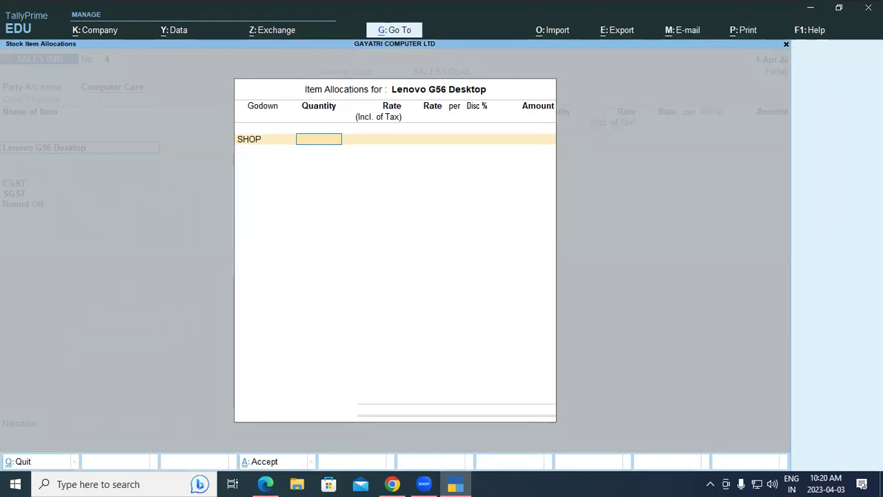
type("1")
key("Return")
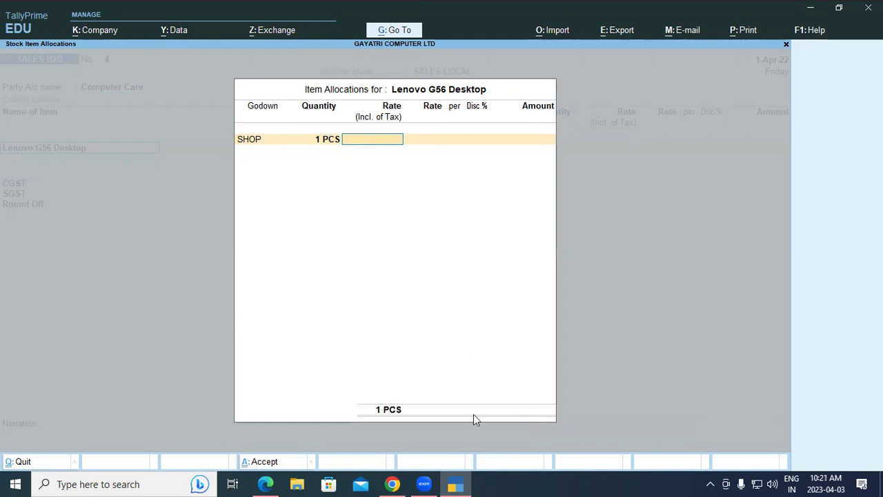
- Check the exercise's rate in the PDF in Edge, and set the item's tax-inclusive rate to 30000 in TallyPrime
left_click(268, 484)
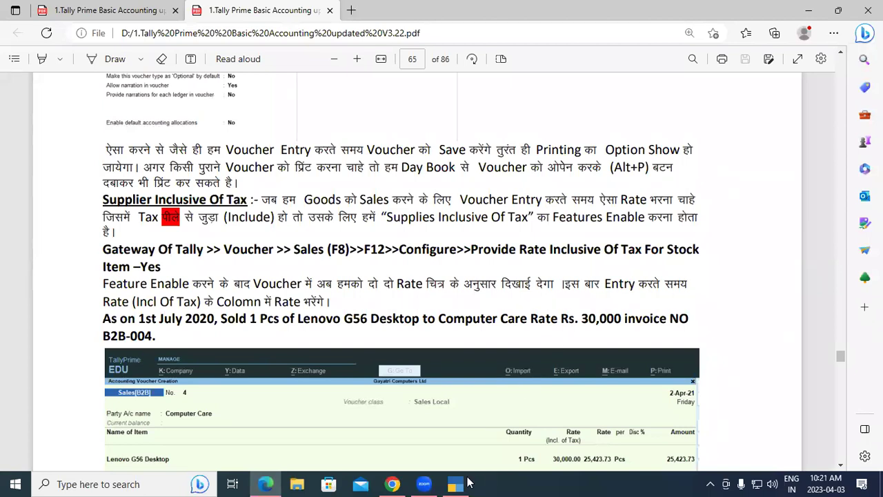
left_click(455, 484)
type("3")
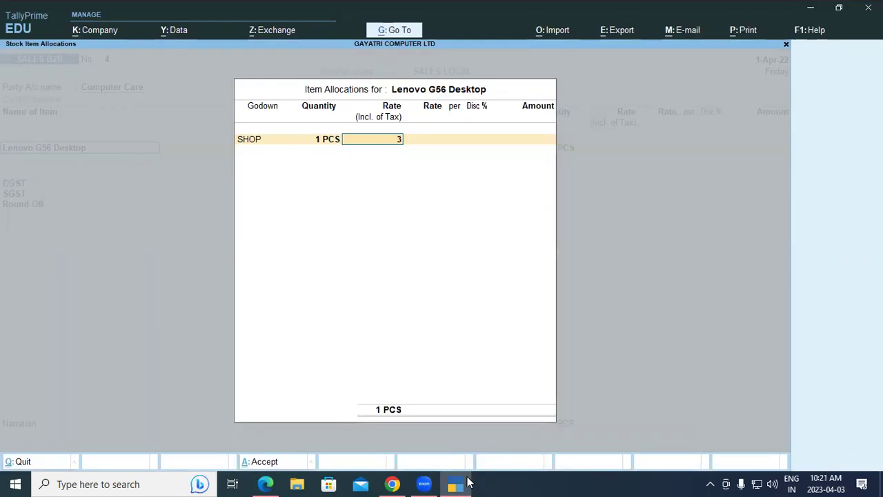
type("0000")
key("Return")
key("Return")
key("Return")
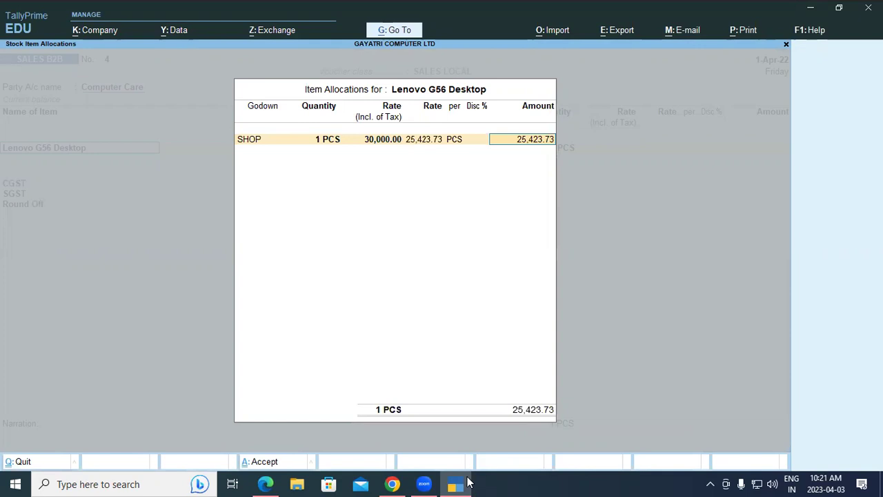
- Accept the Lenovo G56 Desktop's item allocation, compare the voucher with the PDF example in Edge, and return to TallyPrime
key("Return")
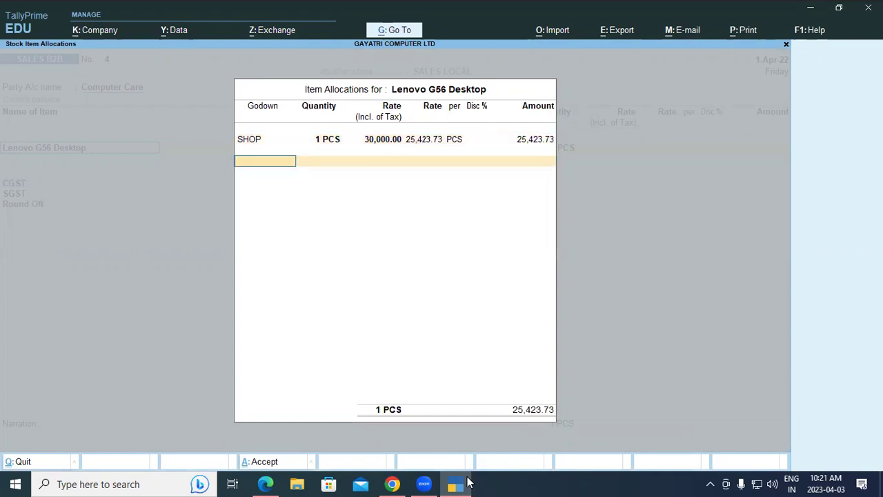
key("Return")
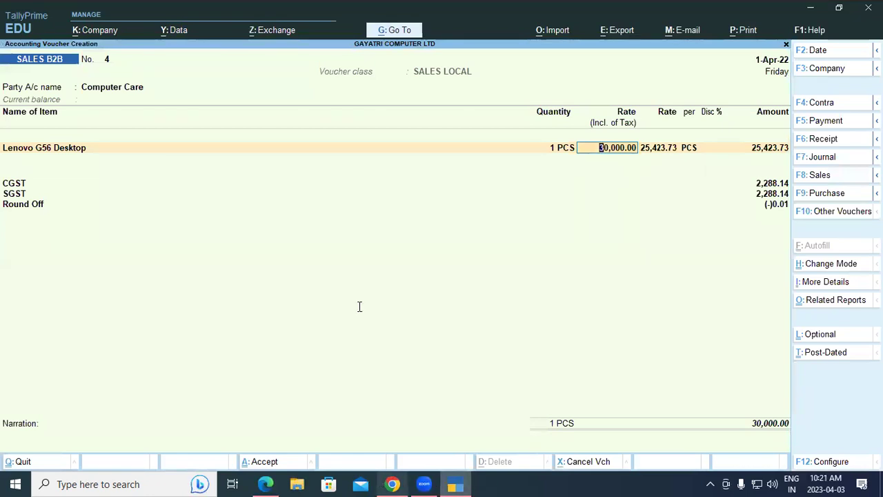
key("alt+Tab")
scroll(368, 307, "down", 4)
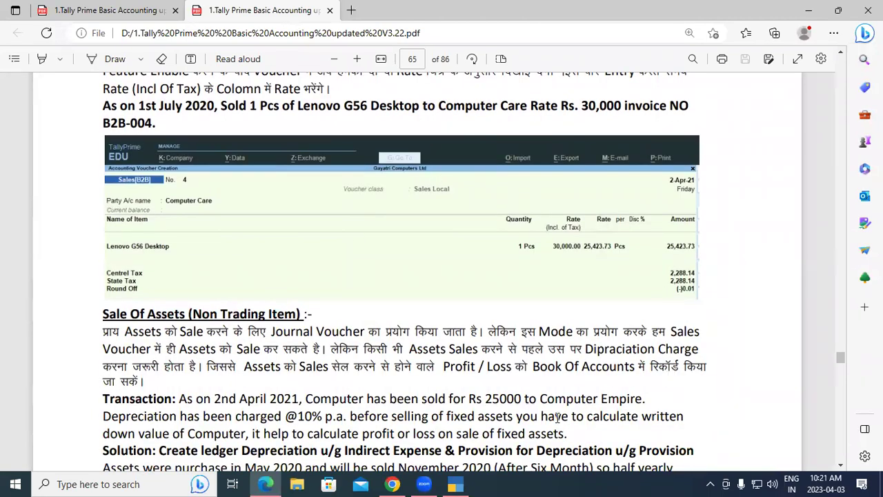
left_click(456, 484)
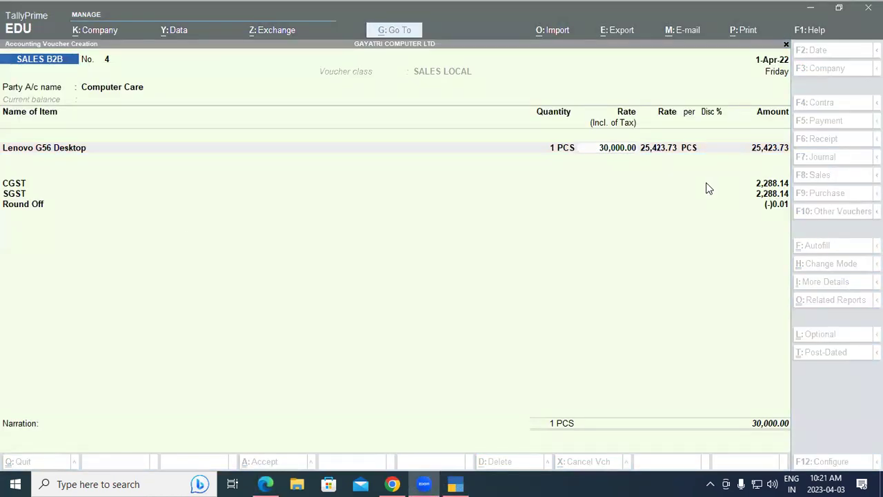
- Handwrite the tax-inclusive price equation x + x × 18/100 = 30000 over the voucher
left_click_drag(180, 238, 186, 265)
mouse_move(213, 238)
left_mouse_down()
mouse_move(209, 263)
mouse_move(238, 256)
mouse_move(232, 236)
mouse_move(247, 229)
mouse_move(260, 241)
left_mouse_up()
left_click_drag(272, 208, 273, 235)
left_click_drag(283, 202, 295, 222)
mouse_move(306, 197)
left_mouse_down()
mouse_move(297, 225)
mouse_move(318, 226)
left_mouse_up()
mouse_move(327, 184)
left_mouse_down()
mouse_move(330, 207)
mouse_move(341, 180)
left_mouse_up()
left_click_drag(287, 251, 374, 218)
left_click_drag(317, 238, 330, 279)
mouse_move(351, 239)
left_mouse_down()
mouse_move(355, 261)
mouse_move(353, 239)
mouse_move(377, 256)
left_mouse_up()
mouse_move(388, 203)
left_mouse_down()
mouse_move(416, 185)
mouse_move(427, 199)
left_mouse_up()
mouse_move(433, 156)
left_mouse_down()
mouse_move(453, 149)
mouse_move(453, 194)
left_mouse_up()
mouse_move(488, 144)
left_mouse_down()
mouse_move(483, 166)
mouse_move(487, 144)
left_mouse_up()
mouse_move(502, 137)
left_mouse_down()
mouse_move(500, 147)
mouse_move(523, 132)
mouse_move(533, 138)
mouse_move(545, 112)
mouse_move(534, 125)
left_mouse_up()
- Handwrite the base-price calculation 30000 × 100 / 118 over the voucher and tick the item's amount
mouse_move(396, 349)
left_mouse_down()
mouse_move(422, 351)
mouse_move(436, 377)
left_mouse_up()
mouse_move(472, 331)
left_mouse_down()
mouse_move(505, 321)
mouse_move(516, 302)
mouse_move(542, 296)
mouse_move(530, 292)
left_mouse_up()
mouse_move(582, 249)
left_mouse_down()
mouse_move(570, 274)
mouse_move(609, 275)
left_mouse_up()
left_click_drag(609, 233, 632, 256)
left_click_drag(639, 219, 648, 230)
mouse_move(663, 200)
left_mouse_down()
mouse_move(668, 193)
mouse_move(660, 205)
left_mouse_up()
left_click_drag(451, 378, 665, 280)
mouse_move(564, 341)
left_mouse_down()
mouse_move(575, 375)
mouse_move(594, 364)
left_mouse_up()
left_click_drag(611, 325, 614, 325)
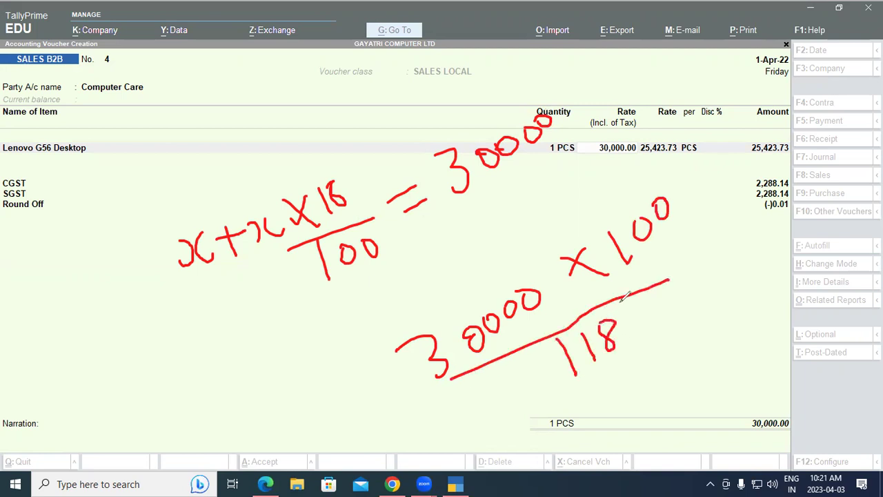
left_click_drag(729, 161, 781, 138)
- Handwrite the decimals 3.7288 and their rounding to 3.73 over the voucher, and erase all the annotations
mouse_move(123, 338)
left_mouse_down()
mouse_move(138, 337)
mouse_move(140, 364)
left_mouse_up()
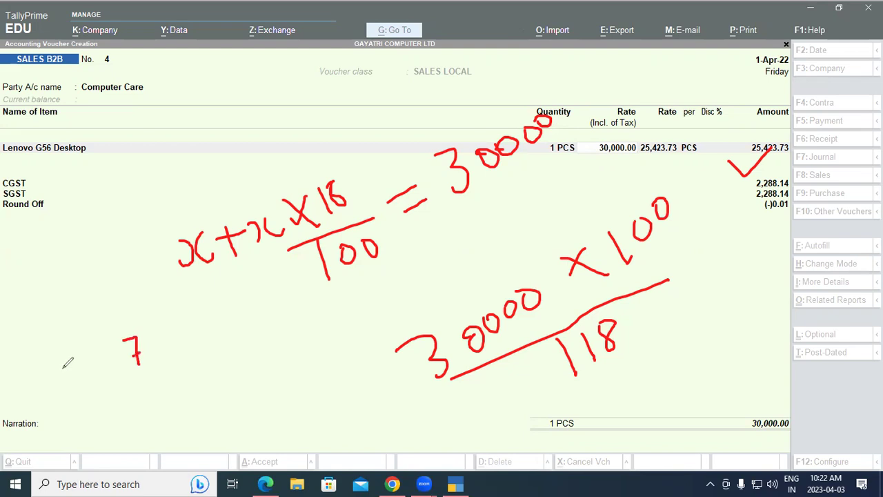
mouse_move(61, 366)
left_mouse_down()
mouse_move(82, 374)
mouse_move(69, 388)
left_mouse_up()
left_click(104, 360)
mouse_move(157, 331)
left_mouse_down()
mouse_move(169, 344)
mouse_move(204, 333)
mouse_move(194, 315)
mouse_move(240, 308)
mouse_move(226, 294)
left_mouse_up()
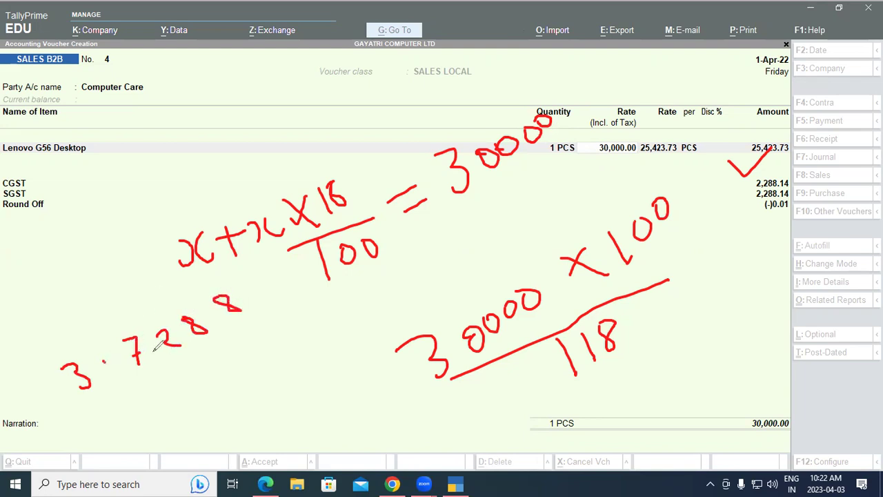
left_click_drag(78, 402, 232, 349)
left_click_drag(127, 178, 163, 152)
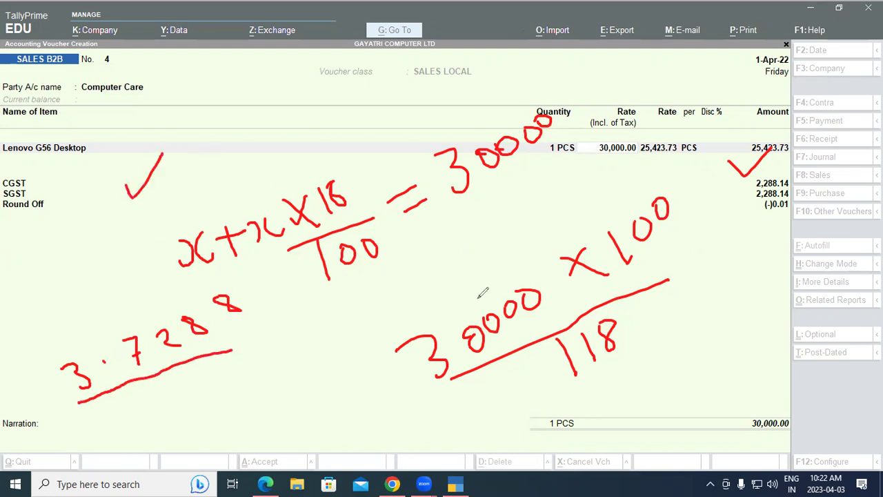
left_click_drag(206, 338, 298, 293)
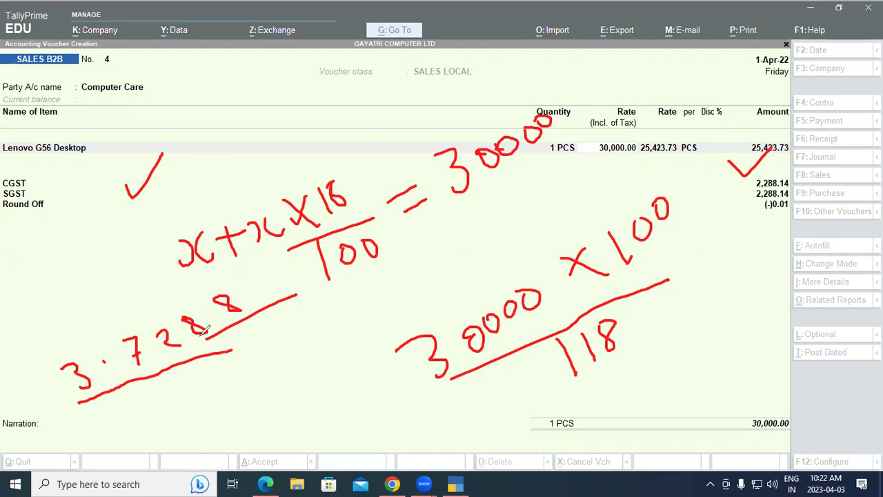
mouse_move(203, 312)
left_mouse_down()
mouse_move(197, 297)
mouse_move(172, 295)
mouse_move(156, 323)
left_mouse_up()
mouse_move(227, 373)
left_mouse_down()
mouse_move(221, 381)
mouse_move(240, 394)
left_mouse_up()
mouse_move(238, 363)
left_mouse_down()
mouse_move(266, 378)
mouse_move(277, 338)
mouse_move(292, 345)
mouse_move(275, 360)
left_mouse_up()
mouse_move(237, 399)
left_mouse_down()
mouse_move(285, 385)
mouse_move(281, 400)
left_mouse_up()
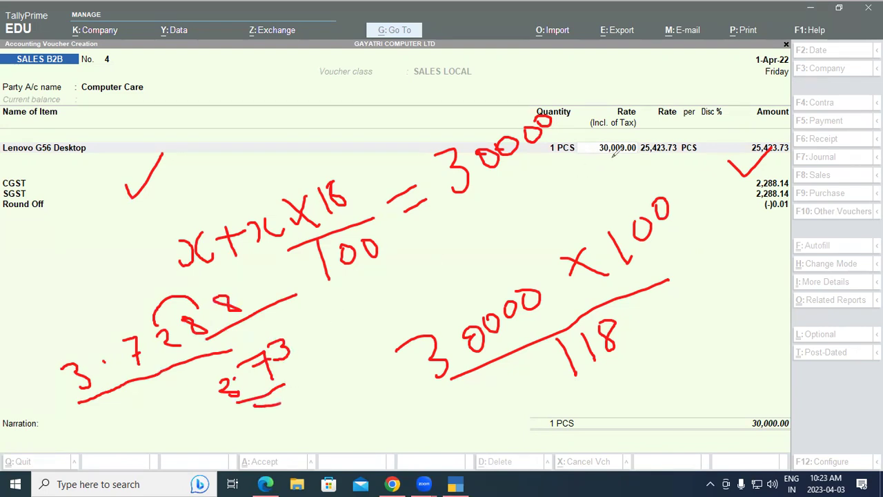
left_click_drag(734, 162, 768, 146)
mouse_move(458, 192)
left_mouse_down()
mouse_move(555, 128)
mouse_move(583, 272)
mouse_move(498, 270)
mouse_move(669, 186)
mouse_move(522, 321)
mouse_move(665, 187)
mouse_move(506, 311)
mouse_move(234, 257)
mouse_move(79, 360)
mouse_move(193, 315)
mouse_move(175, 353)
mouse_move(236, 412)
mouse_move(297, 338)
mouse_move(235, 282)
mouse_move(199, 289)
mouse_move(301, 227)
mouse_move(310, 214)
mouse_move(302, 209)
mouse_move(394, 272)
mouse_move(391, 200)
mouse_move(185, 207)
mouse_move(142, 168)
left_mouse_up()
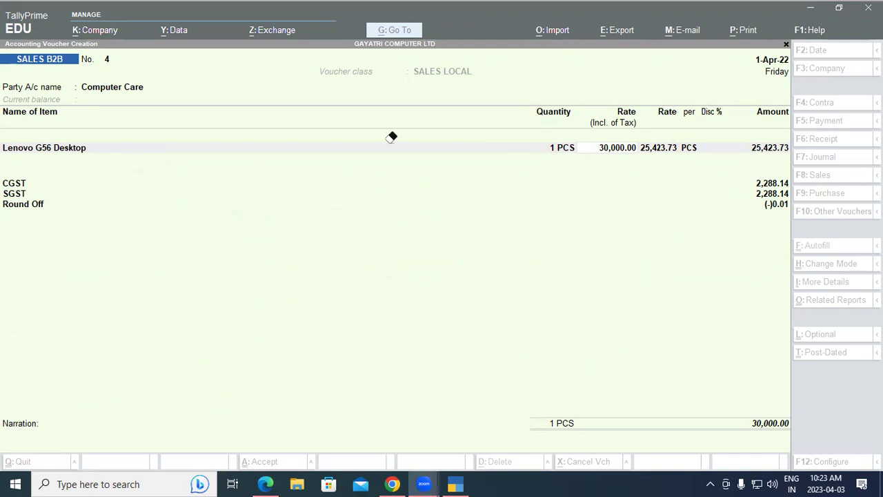
left_click(780, 206)
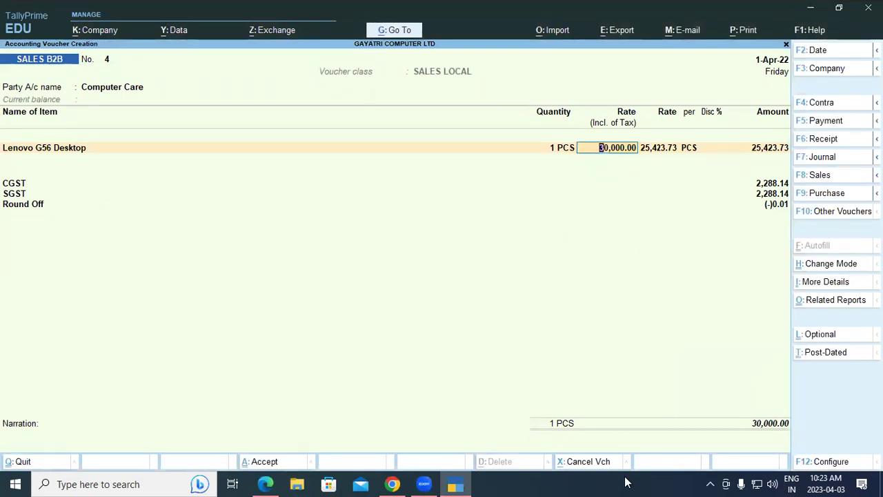
- Open the voucher's print options, leave them without printing, and save the Computer Care sales voucher
key("ctrl")
key("ctrl+p")
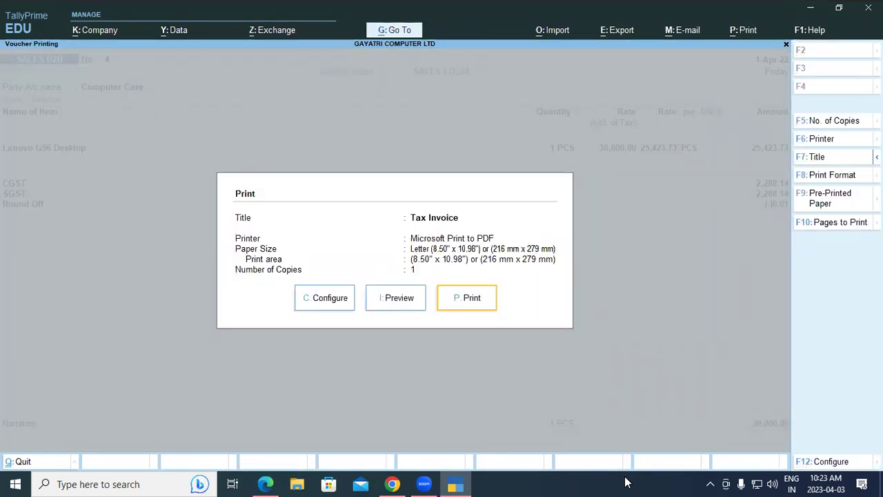
key("Escape")
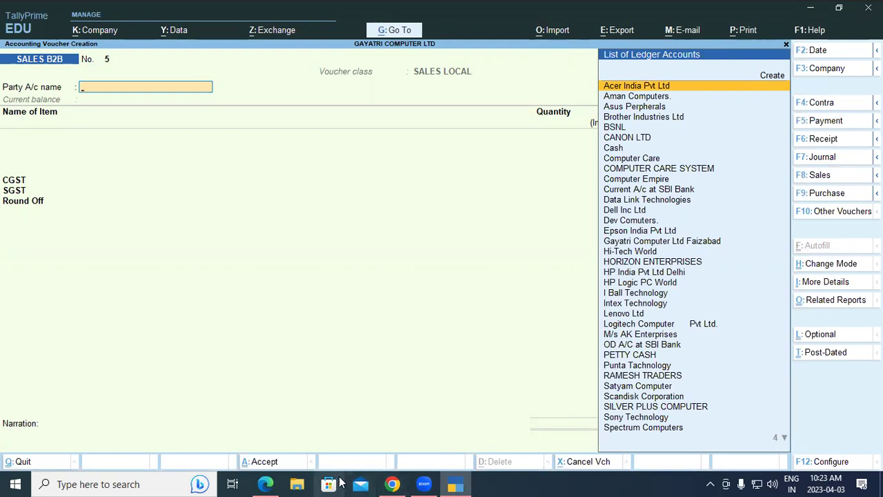
- Switch to the PDF in Edge and point out "Dipraciation Charge" in the Sale Of Assets section
left_click(265, 484)
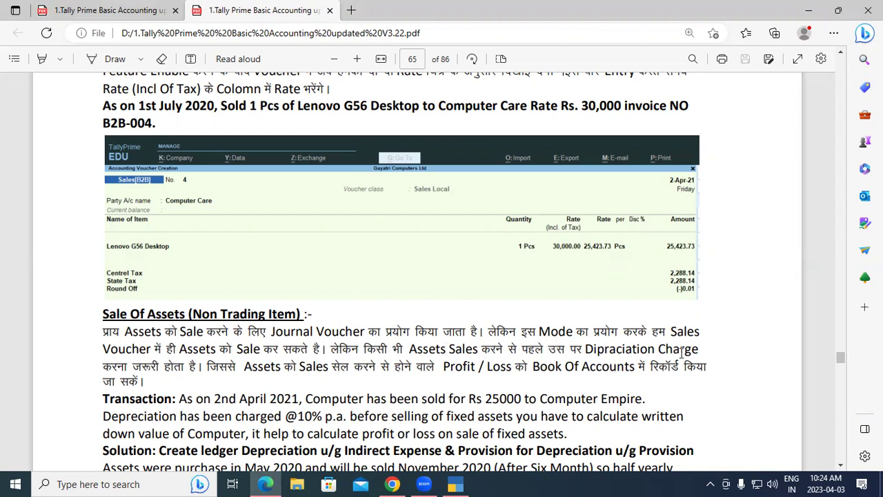
left_click_drag(703, 348, 577, 350)
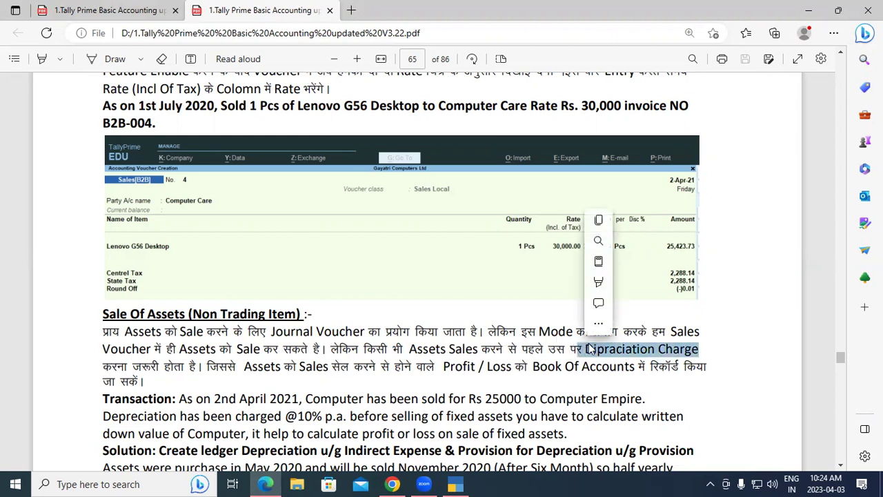
left_click(688, 368)
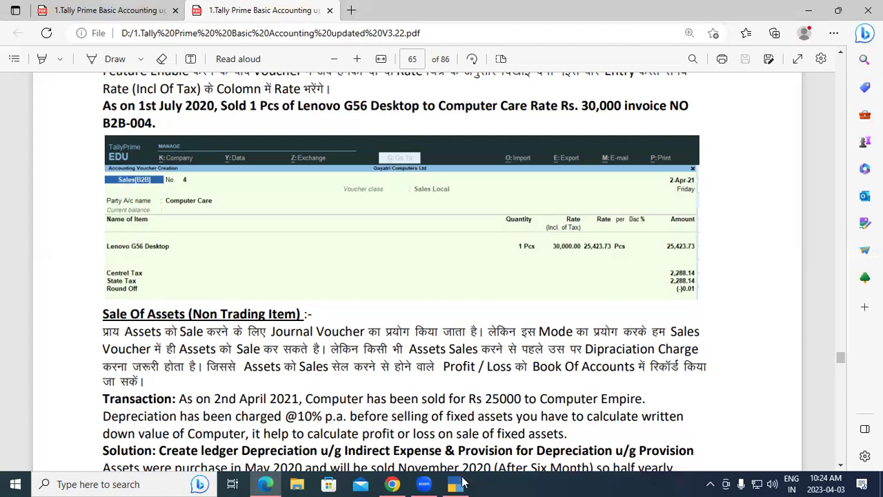
- Handwrite the 10% depreciation rate and a sample asset value over the PDF page, and erase the sample value
left_click_drag(724, 99, 723, 126)
left_click_drag(745, 103, 770, 123)
left_click(756, 100)
left_click_drag(238, 187, 239, 217)
mouse_move(269, 183)
left_mouse_down()
mouse_move(427, 131)
mouse_move(407, 128)
left_mouse_up()
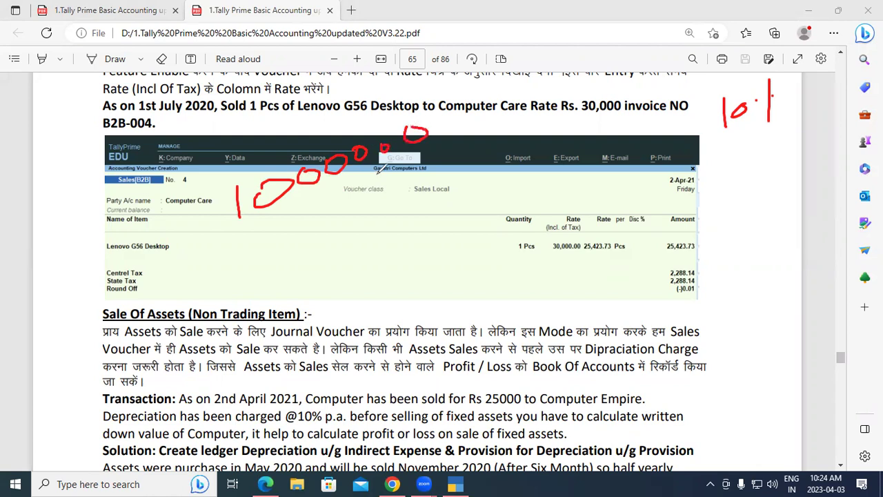
mouse_move(239, 214)
left_mouse_down()
mouse_move(228, 222)
mouse_move(245, 215)
left_mouse_up()
left_click_drag(238, 183, 222, 195)
mouse_move(390, 128)
left_mouse_down()
mouse_move(433, 120)
mouse_move(305, 176)
mouse_move(345, 165)
mouse_move(271, 190)
mouse_move(232, 190)
left_mouse_up()
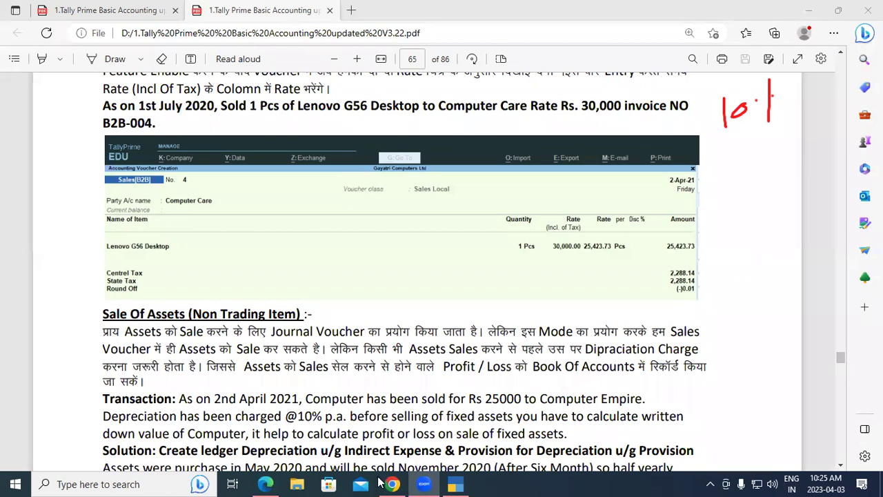
- Handwrite a reducing-balance example over the page: 500000 less 50000 gives 450000, less 45000 gives 405000
mouse_move(319, 180)
left_mouse_down()
mouse_move(366, 181)
mouse_move(435, 139)
mouse_move(428, 147)
left_mouse_up()
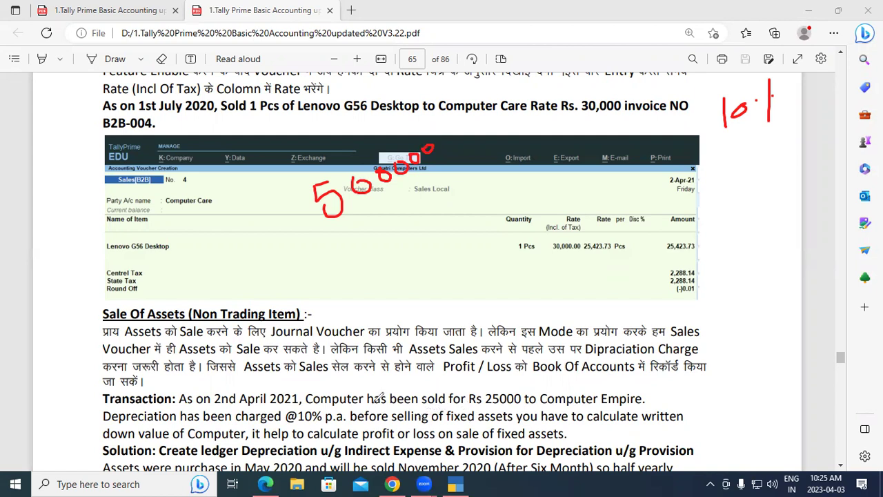
mouse_move(384, 201)
left_mouse_down()
mouse_move(373, 224)
mouse_move(422, 199)
mouse_move(429, 181)
mouse_move(453, 180)
mouse_move(465, 100)
left_mouse_up()
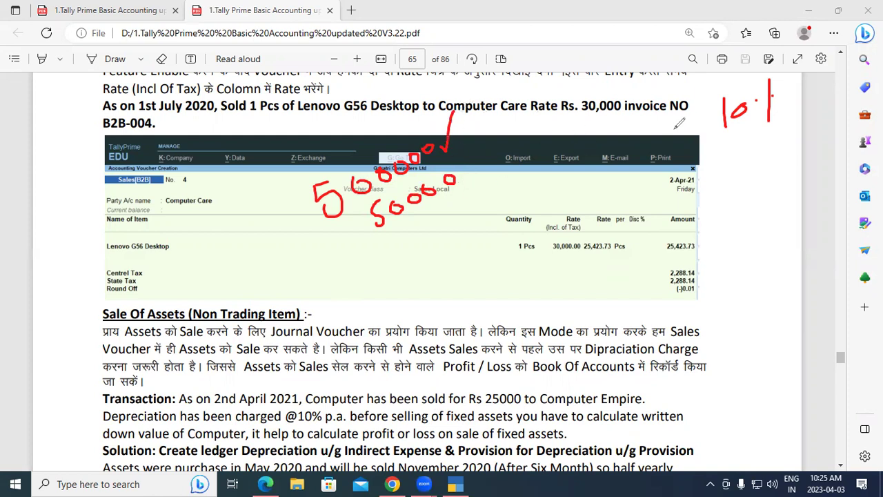
left_click_drag(340, 255, 463, 201)
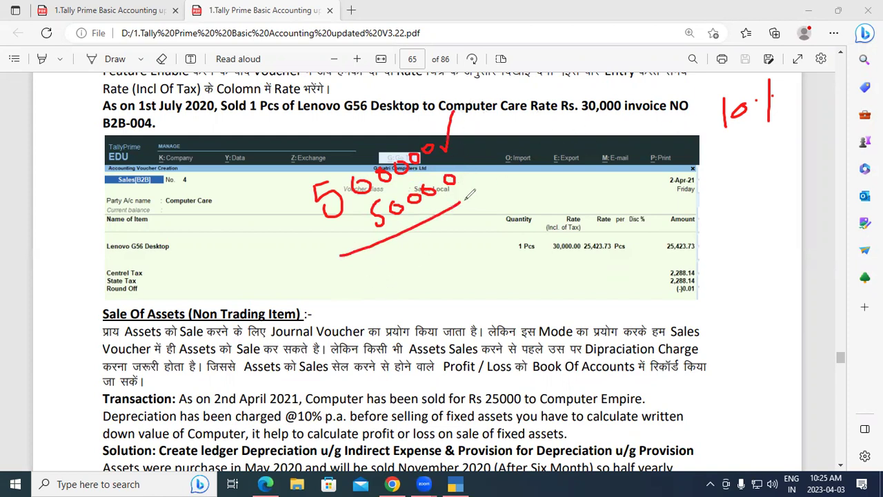
mouse_move(408, 234)
left_mouse_down()
mouse_move(405, 272)
mouse_move(403, 256)
mouse_move(428, 250)
mouse_move(476, 211)
left_mouse_up()
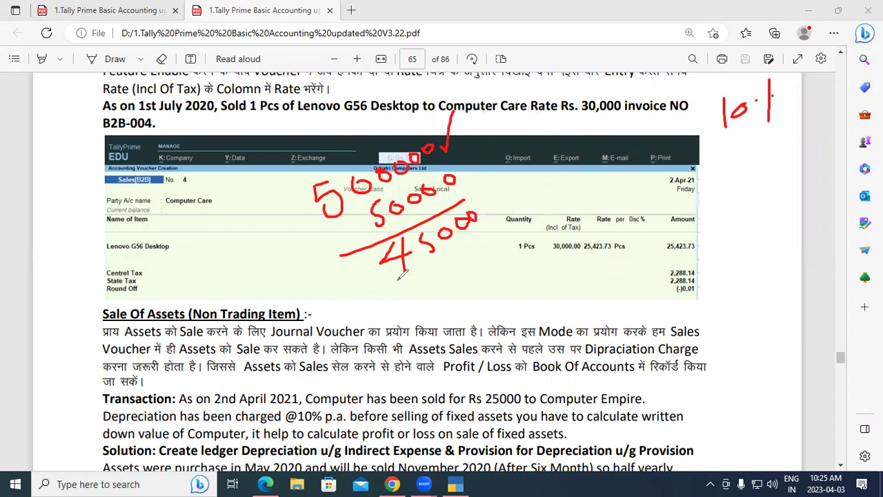
left_click_drag(491, 209, 491, 215)
mouse_move(448, 250)
left_mouse_down()
mouse_move(431, 274)
mouse_move(448, 290)
mouse_move(457, 260)
mouse_move(467, 279)
left_mouse_up()
mouse_move(487, 242)
left_mouse_down()
mouse_move(483, 261)
mouse_move(499, 251)
mouse_move(499, 235)
mouse_move(526, 229)
mouse_move(517, 220)
left_mouse_up()
left_click_drag(423, 313, 551, 238)
mouse_move(487, 281)
left_mouse_down()
mouse_move(502, 296)
mouse_move(491, 311)
left_mouse_up()
mouse_move(525, 265)
left_mouse_down()
mouse_move(536, 265)
mouse_move(537, 279)
left_mouse_up()
left_click_drag(563, 247, 596, 235)
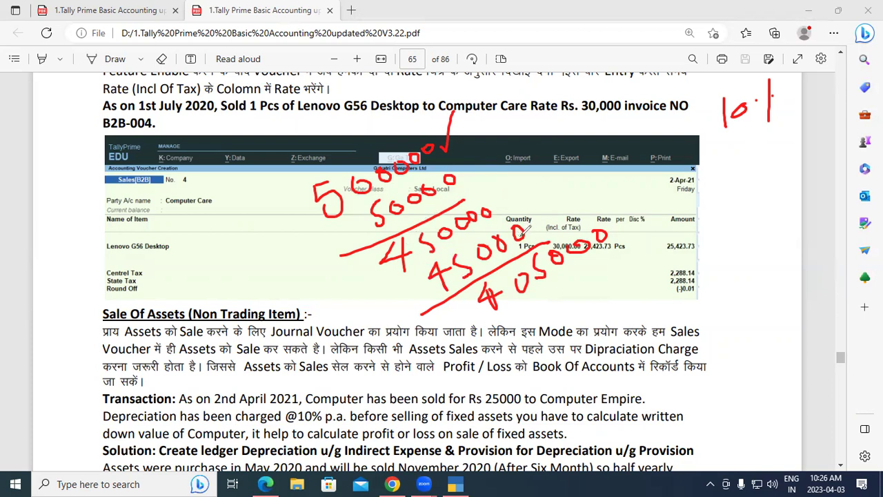
- Handwrite a fixed-amount depreciation example beside it: 500000 less 50000 gives 450000, less 50000 gives 400000
mouse_move(139, 204)
left_mouse_down()
mouse_move(119, 210)
mouse_move(142, 236)
mouse_move(166, 207)
mouse_move(171, 231)
mouse_move(199, 202)
mouse_move(217, 207)
mouse_move(230, 189)
mouse_move(250, 201)
left_mouse_up()
left_click_drag(153, 245, 230, 218)
mouse_move(247, 178)
left_mouse_down()
mouse_move(254, 193)
mouse_move(243, 194)
left_mouse_up()
mouse_move(214, 221)
left_mouse_down()
mouse_move(225, 236)
mouse_move(265, 207)
mouse_move(281, 210)
left_mouse_up()
left_click_drag(163, 284, 284, 242)
mouse_move(226, 271)
left_mouse_down()
mouse_move(223, 308)
mouse_move(205, 298)
mouse_move(241, 288)
left_mouse_up()
mouse_move(258, 266)
left_mouse_down()
mouse_move(239, 296)
mouse_move(298, 243)
left_mouse_up()
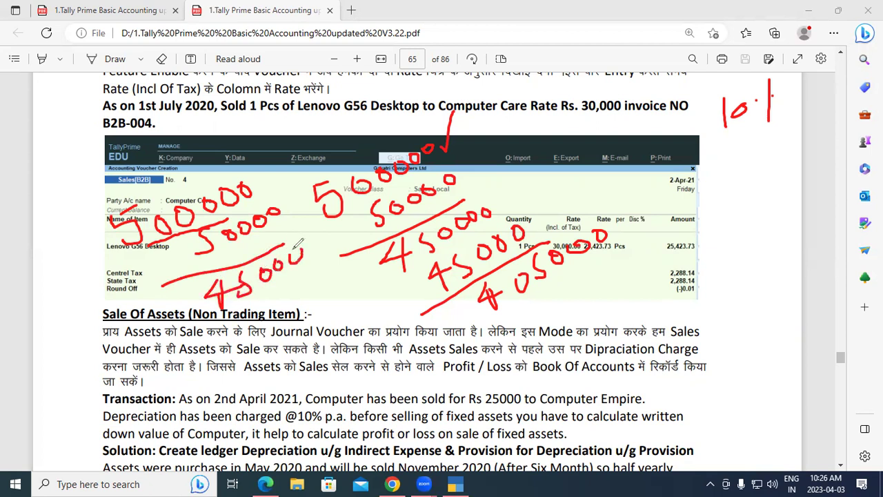
mouse_move(253, 181)
left_mouse_down()
mouse_move(260, 194)
mouse_move(271, 148)
left_mouse_up()
left_click_drag(312, 243, 308, 259)
left_click_drag(276, 285, 264, 298)
mouse_move(290, 284)
left_mouse_down()
mouse_move(304, 291)
mouse_move(340, 266)
mouse_move(349, 272)
left_mouse_up()
left_click_drag(259, 332, 349, 298)
mouse_move(293, 331)
left_mouse_down()
mouse_move(289, 370)
mouse_move(298, 353)
left_mouse_up()
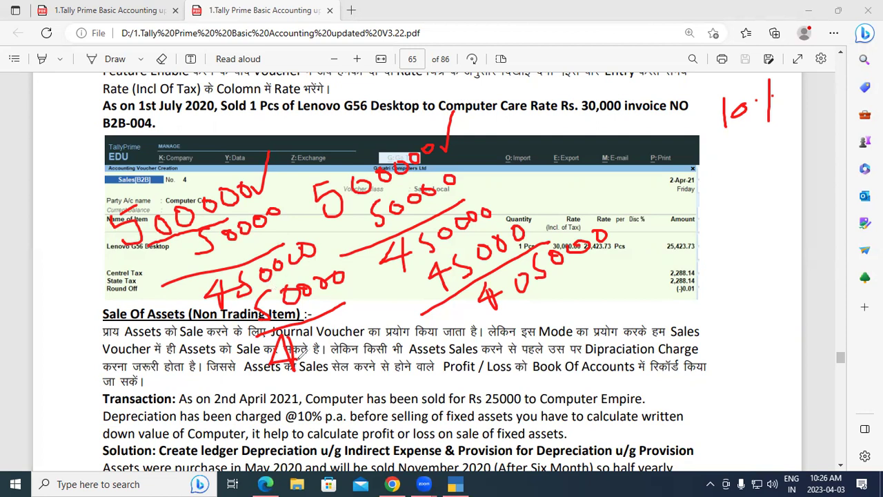
left_click_drag(302, 339, 349, 345)
mouse_move(350, 307)
left_mouse_down()
mouse_move(365, 335)
mouse_move(403, 317)
left_mouse_up()
- Tick the final values of both depreciation examples and erase all the handwriting from the page
left_click_drag(539, 315, 585, 283)
left_click_drag(381, 362, 439, 327)
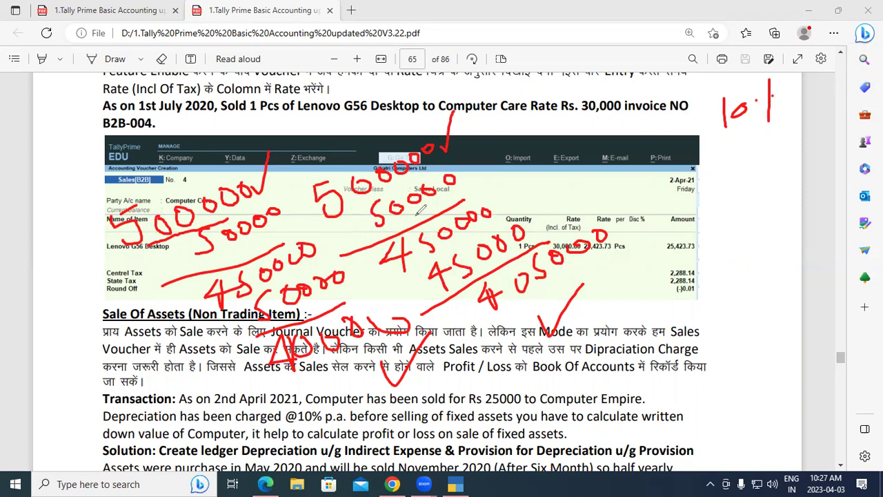
mouse_move(416, 157)
left_mouse_down()
mouse_move(483, 276)
mouse_move(372, 207)
mouse_move(357, 343)
mouse_move(276, 324)
mouse_move(200, 238)
mouse_move(184, 162)
left_mouse_up()
mouse_move(364, 295)
left_mouse_down()
mouse_move(316, 301)
mouse_move(409, 263)
mouse_move(558, 286)
mouse_move(621, 255)
mouse_move(519, 234)
mouse_move(416, 199)
mouse_move(319, 188)
mouse_move(655, 128)
mouse_move(766, 96)
left_mouse_up()
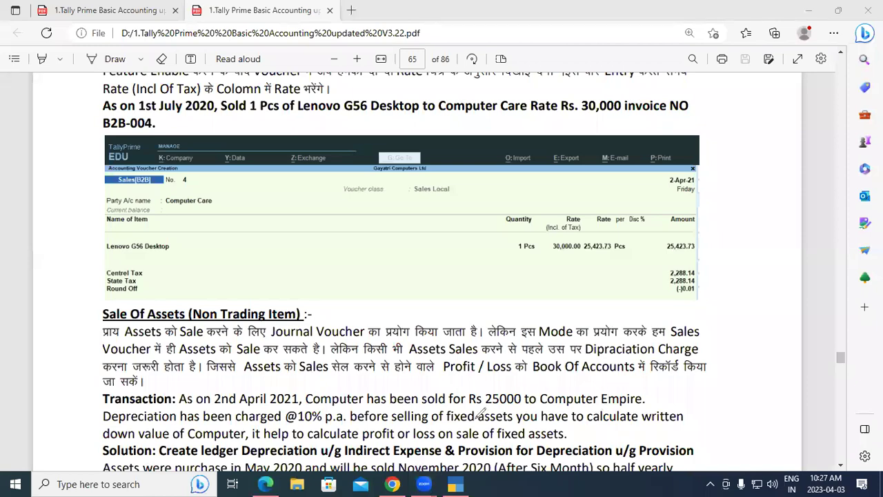
- Handwrite the computer's purchase of May 2020 at 30000, its sale of Nov 2020 at 25000, and the 5000 difference
mouse_move(331, 265)
left_mouse_down()
mouse_move(358, 262)
mouse_move(344, 283)
left_mouse_up()
mouse_move(383, 255)
left_mouse_down()
mouse_move(376, 265)
mouse_move(408, 254)
mouse_move(403, 239)
mouse_move(423, 237)
mouse_move(437, 207)
mouse_move(452, 225)
mouse_move(440, 207)
left_mouse_up()
mouse_move(330, 190)
left_mouse_down()
mouse_move(331, 206)
mouse_move(359, 181)
mouse_move(369, 198)
mouse_move(376, 181)
mouse_move(383, 191)
mouse_move(391, 183)
mouse_move(396, 208)
left_mouse_up()
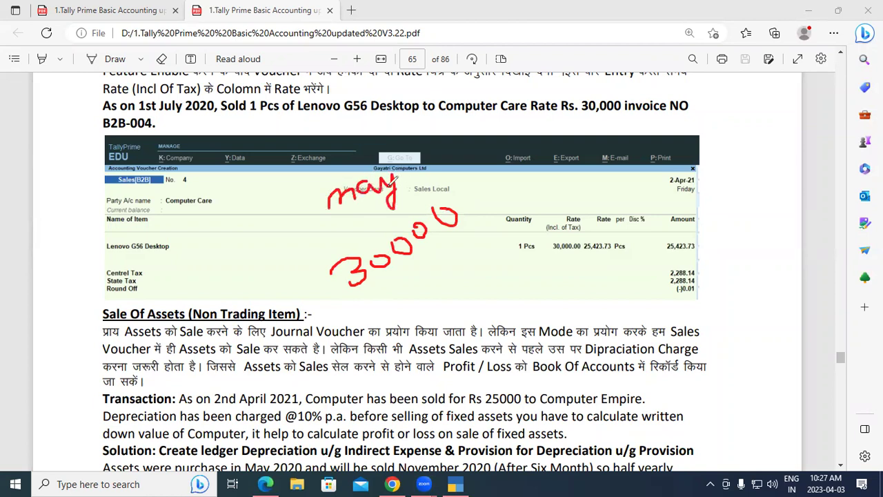
mouse_move(306, 171)
left_mouse_down()
mouse_move(304, 181)
mouse_move(329, 175)
mouse_move(378, 128)
left_mouse_up()
mouse_move(606, 132)
left_mouse_down()
mouse_move(607, 165)
mouse_move(625, 128)
mouse_move(659, 135)
mouse_move(668, 122)
mouse_move(687, 129)
mouse_move(709, 112)
mouse_move(717, 118)
mouse_move(728, 97)
mouse_move(733, 119)
mouse_move(741, 99)
left_mouse_up()
left_click_drag(587, 185, 743, 138)
left_click(647, 188)
left_click_drag(649, 185, 668, 207)
mouse_move(670, 173)
left_mouse_down()
mouse_move(681, 201)
mouse_move(689, 169)
mouse_move(753, 165)
left_mouse_up()
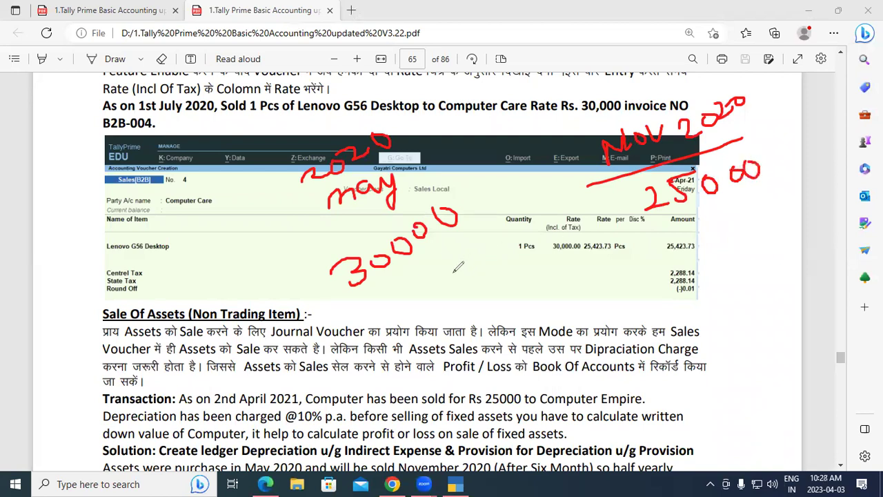
left_click_drag(301, 245, 431, 203)
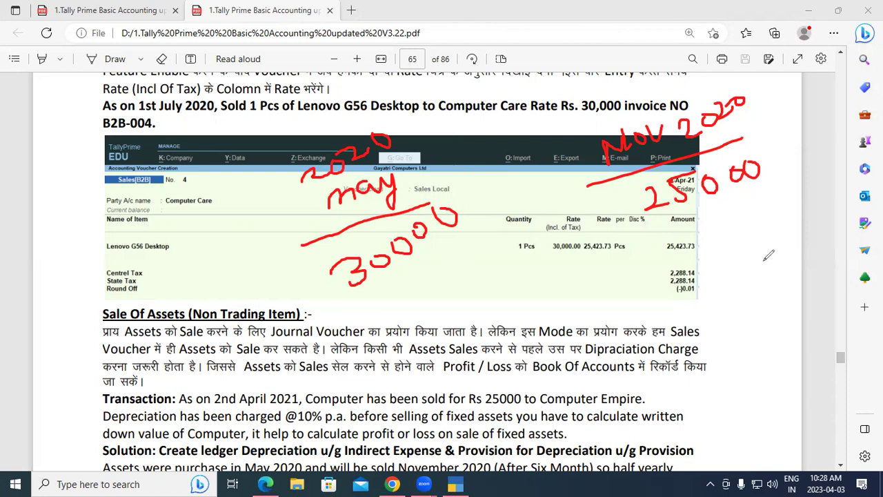
mouse_move(699, 256)
left_mouse_down()
mouse_move(670, 262)
mouse_move(695, 293)
mouse_move(667, 302)
mouse_move(721, 283)
mouse_move(733, 253)
mouse_move(757, 250)
left_mouse_up()
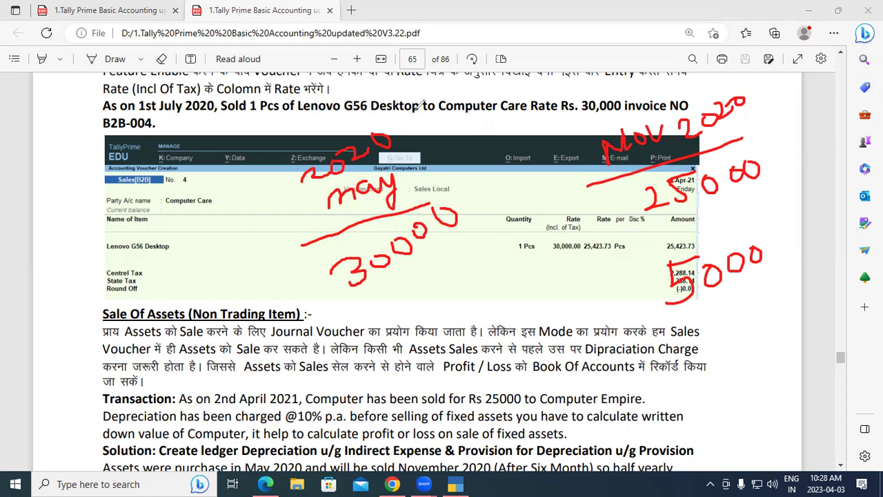
- Erase the handwriting and examine the Sale Of Assets transaction and its half-yearly depreciation solution in the PDF
mouse_move(400, 152)
left_mouse_down()
mouse_move(372, 193)
mouse_move(317, 179)
mouse_move(345, 255)
mouse_move(497, 207)
mouse_move(379, 261)
mouse_move(662, 172)
mouse_move(718, 111)
mouse_move(732, 188)
mouse_move(725, 289)
mouse_move(738, 262)
left_mouse_up()
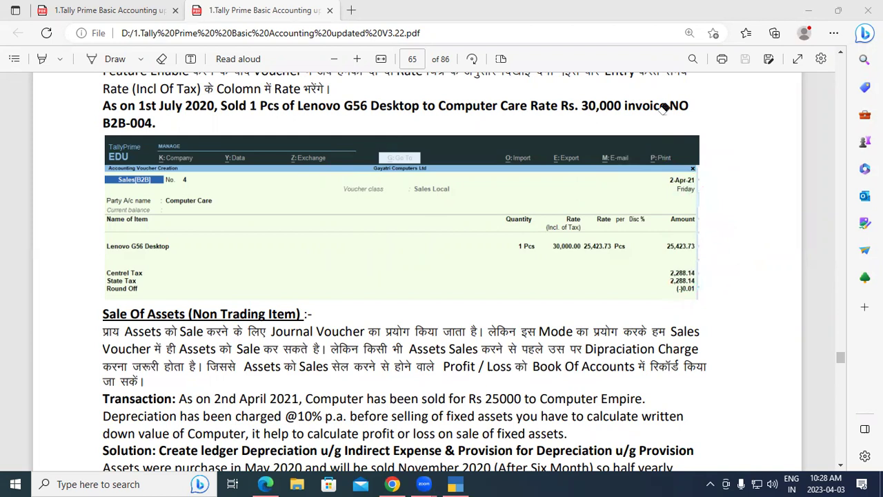
key("Escape")
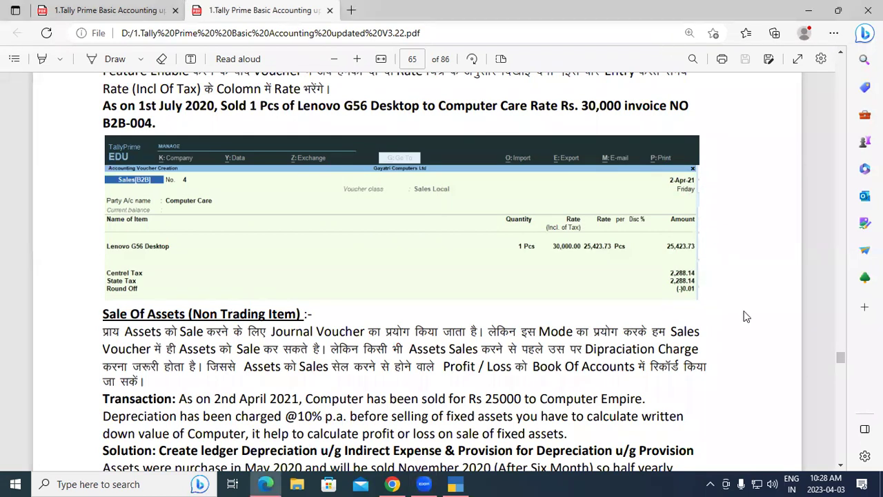
scroll(744, 316, "down", 2)
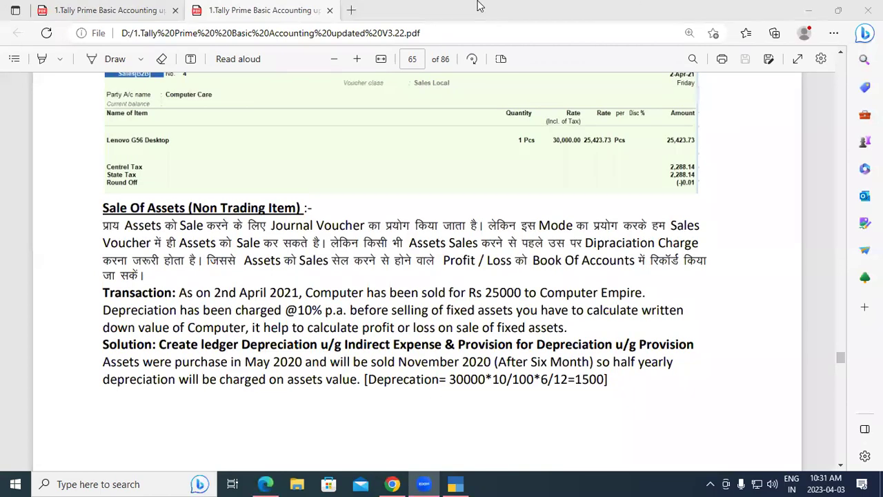
- Handwrite the depreciation formula 30000 × 10/100 × 6/12 above the Sale Of Assets heading and underline "p.a." in the transaction
left_click_drag(207, 163, 201, 192)
left_click(230, 174)
mouse_move(250, 171)
left_mouse_down()
mouse_move(273, 177)
mouse_move(293, 157)
mouse_move(313, 165)
mouse_move(311, 154)
left_mouse_up()
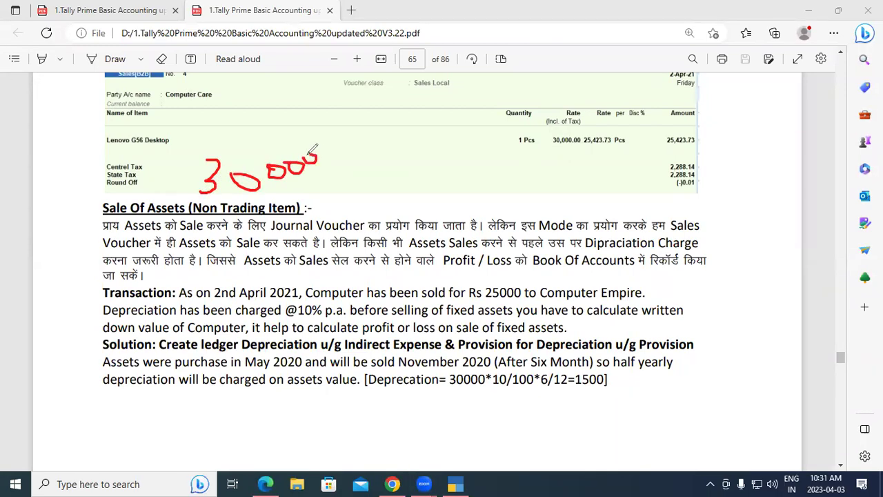
left_click_drag(316, 319, 345, 319)
mouse_move(361, 141)
left_mouse_down()
mouse_move(344, 166)
mouse_move(383, 160)
left_mouse_up()
mouse_move(402, 131)
left_mouse_down()
mouse_move(409, 148)
mouse_move(398, 131)
left_mouse_up()
mouse_move(363, 186)
left_mouse_down()
mouse_move(418, 157)
mouse_move(377, 204)
mouse_move(423, 180)
mouse_move(419, 174)
left_mouse_up()
mouse_move(449, 128)
left_mouse_down()
mouse_move(439, 157)
mouse_move(444, 146)
left_mouse_up()
mouse_move(487, 117)
left_mouse_down()
mouse_move(470, 138)
mouse_move(490, 146)
left_mouse_up()
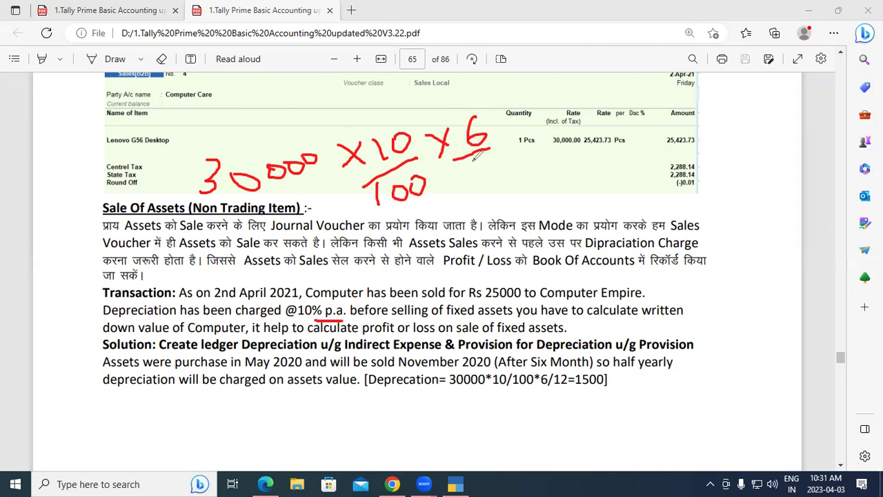
mouse_move(473, 164)
left_mouse_down()
mouse_move(471, 180)
mouse_move(513, 177)
left_mouse_up()
- Handwrite the subtraction of 25000 from 30000 beside the page, with 5000 as the difference
mouse_move(697, 106)
left_mouse_down()
mouse_move(715, 117)
mouse_move(699, 135)
left_mouse_up()
mouse_move(747, 98)
left_mouse_down()
mouse_move(739, 110)
mouse_move(749, 96)
mouse_move(818, 81)
left_mouse_up()
mouse_move(739, 145)
left_mouse_down()
mouse_move(779, 126)
mouse_move(778, 145)
mouse_move(797, 114)
mouse_move(810, 123)
mouse_move(806, 110)
mouse_move(821, 111)
left_mouse_up()
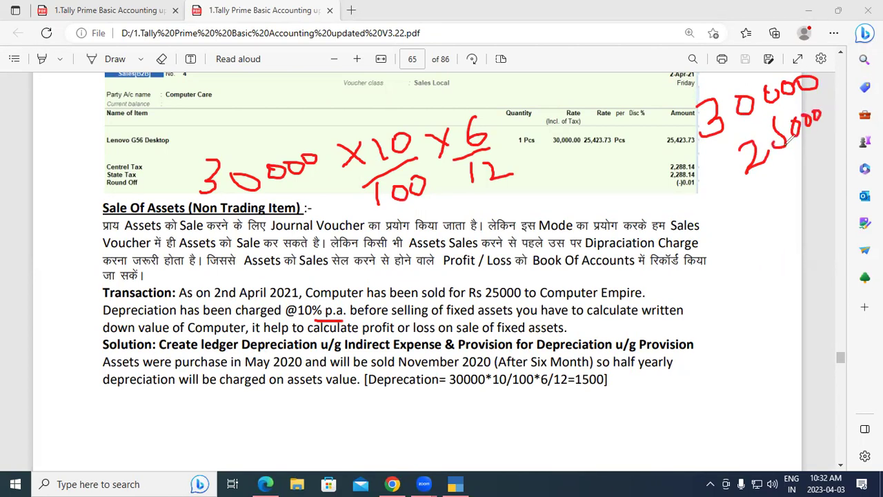
left_click_drag(700, 209, 821, 162)
mouse_move(737, 201)
left_mouse_down()
mouse_move(741, 222)
mouse_move(757, 198)
mouse_move(776, 205)
mouse_move(759, 213)
left_mouse_up()
mouse_move(809, 188)
left_mouse_down()
mouse_move(798, 200)
mouse_move(832, 200)
mouse_move(833, 181)
left_mouse_up()
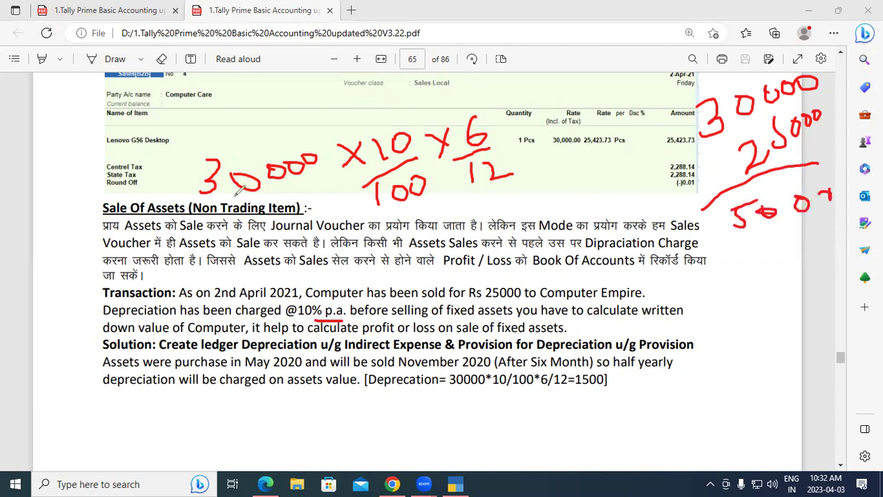
- Strike out the common factors in the handwritten depreciation formula and write its result, 1500, below it
left_click_drag(390, 196, 462, 184)
left_click_drag(494, 118, 469, 192)
mouse_move(513, 175)
left_mouse_down()
mouse_move(523, 180)
mouse_move(516, 199)
mouse_move(544, 198)
mouse_move(499, 219)
left_mouse_up()
left_click_drag(412, 127, 389, 158)
mouse_move(390, 104)
left_mouse_down()
mouse_move(377, 116)
mouse_move(376, 133)
left_mouse_up()
left_click_drag(206, 160, 340, 131)
mouse_move(391, 244)
left_mouse_down()
mouse_move(393, 269)
mouse_move(411, 258)
mouse_move(405, 268)
mouse_move(431, 256)
mouse_move(435, 228)
mouse_move(452, 227)
left_mouse_up()
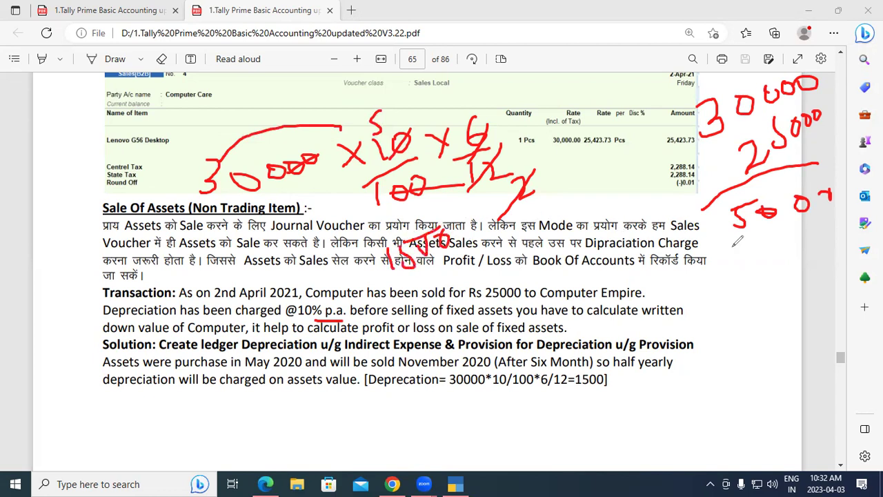
- Handwrite 1500 as depreciation subtracted from the 5000 difference, and write and underline the result as Loss 3500
left_click_drag(766, 257, 763, 278)
left_click_drag(778, 238, 785, 275)
left_click_drag(775, 241, 807, 236)
left_click_drag(723, 277, 746, 270)
mouse_move(820, 247)
left_mouse_down()
mouse_move(811, 266)
mouse_move(818, 246)
mouse_move(831, 256)
mouse_move(861, 222)
mouse_move(855, 248)
left_mouse_up()
left_click_drag(866, 217, 864, 260)
left_click_drag(748, 319, 882, 275)
mouse_move(778, 326)
left_mouse_down()
mouse_move(793, 334)
mouse_move(781, 346)
left_mouse_up()
mouse_move(807, 317)
left_mouse_down()
mouse_move(804, 342)
mouse_move(818, 312)
mouse_move(844, 307)
left_mouse_up()
left_click_drag(757, 383, 857, 345)
mouse_move(687, 342)
left_mouse_down()
mouse_move(690, 359)
mouse_move(724, 356)
mouse_move(722, 347)
mouse_move(738, 362)
left_mouse_up()
left_click_drag(734, 330, 759, 354)
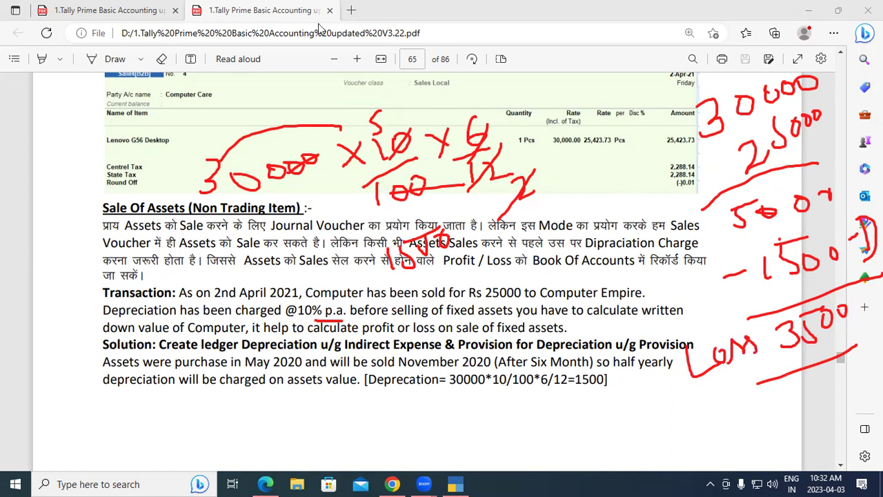
- Erase all the handwritten calculations from the PDF page
mouse_move(424, 139)
left_mouse_down()
mouse_move(376, 308)
mouse_move(407, 256)
mouse_move(496, 172)
mouse_move(427, 187)
mouse_move(303, 158)
mouse_move(207, 172)
left_mouse_up()
mouse_move(347, 186)
left_mouse_down()
mouse_move(421, 136)
mouse_move(269, 185)
left_mouse_up()
mouse_move(817, 113)
left_mouse_down()
mouse_move(856, 88)
mouse_move(779, 96)
left_mouse_up()
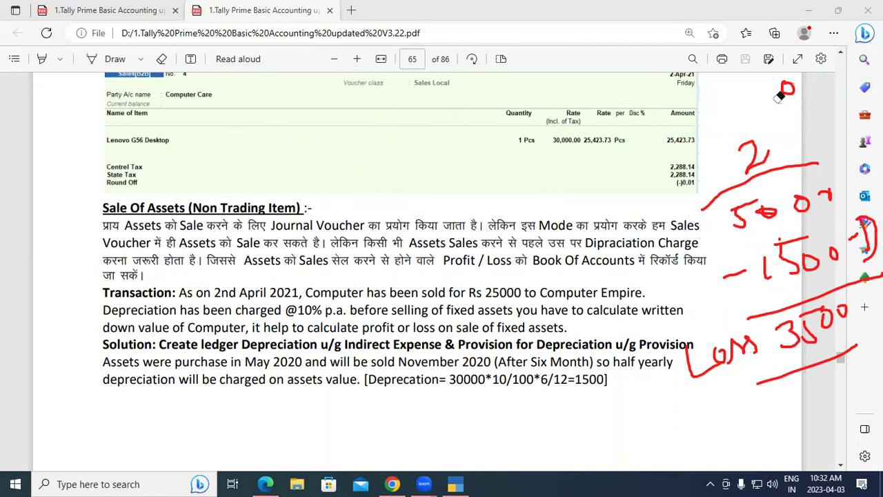
mouse_move(849, 111)
left_mouse_down()
mouse_move(690, 149)
mouse_move(720, 229)
mouse_move(866, 240)
mouse_move(807, 364)
mouse_move(740, 327)
mouse_move(657, 364)
mouse_move(751, 224)
mouse_move(702, 158)
left_mouse_up()
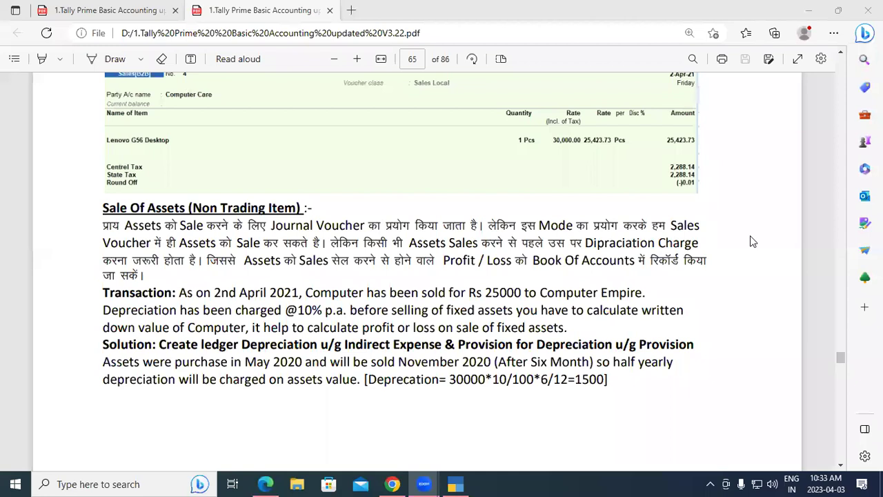
- Examine the PDF's Loss on Sales of Assets ledger instruction and sample journal voucher, comparing with the voucher screen in TallyPrime
scroll(751, 242, "down", 5)
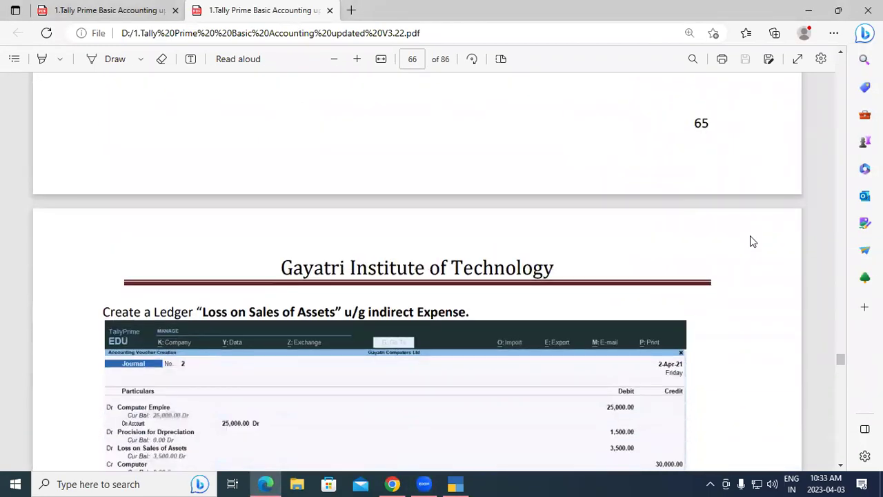
scroll(752, 241, "down", 1)
scroll(750, 237, "up", 1)
left_click(455, 483)
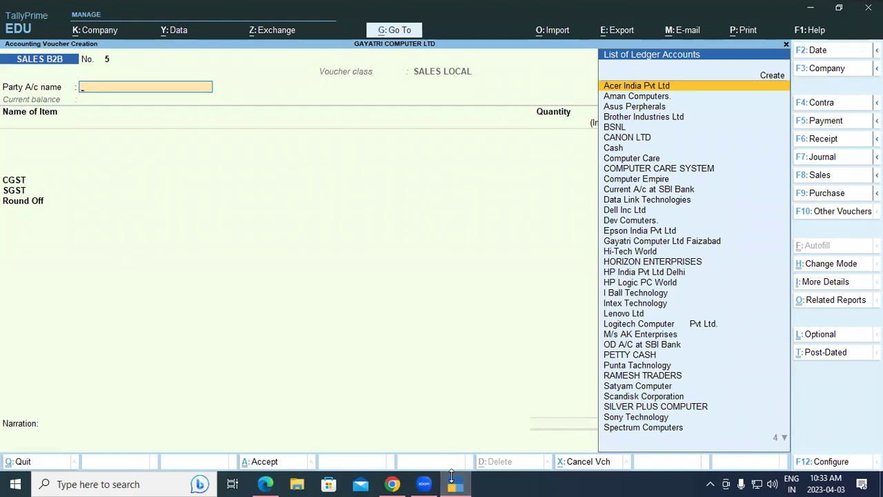
left_click(266, 483)
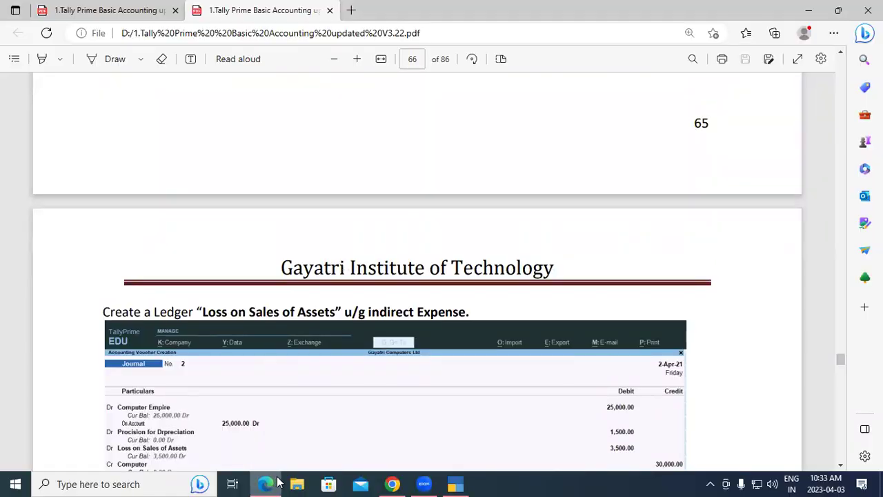
- Switch to TallyPrime and start a journal voucher that debits Computer Empire 25000 on account
left_click(457, 483)
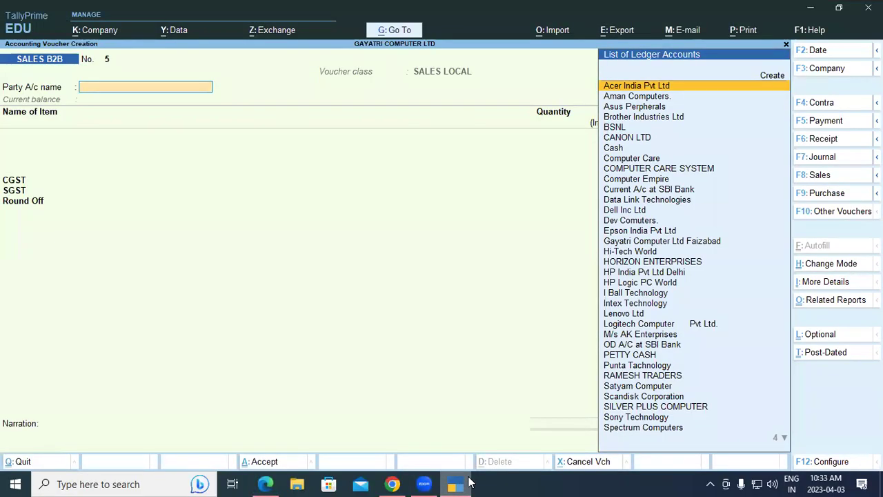
key("F7")
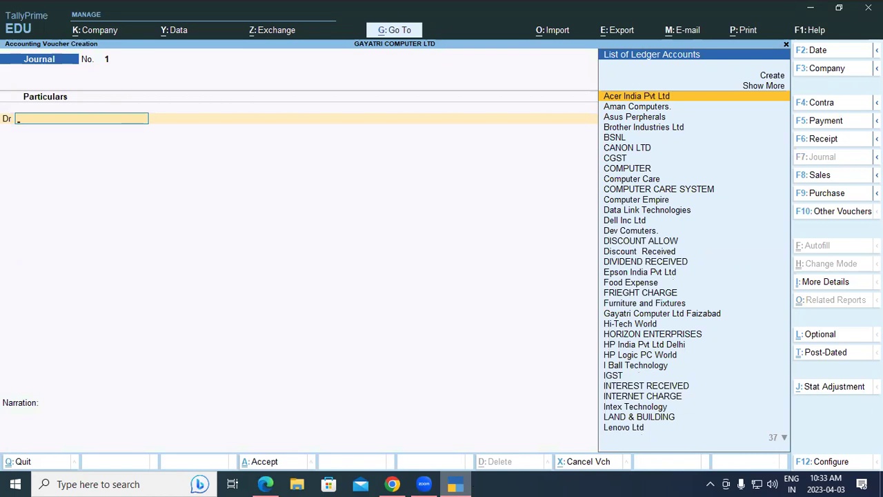
type("Com")
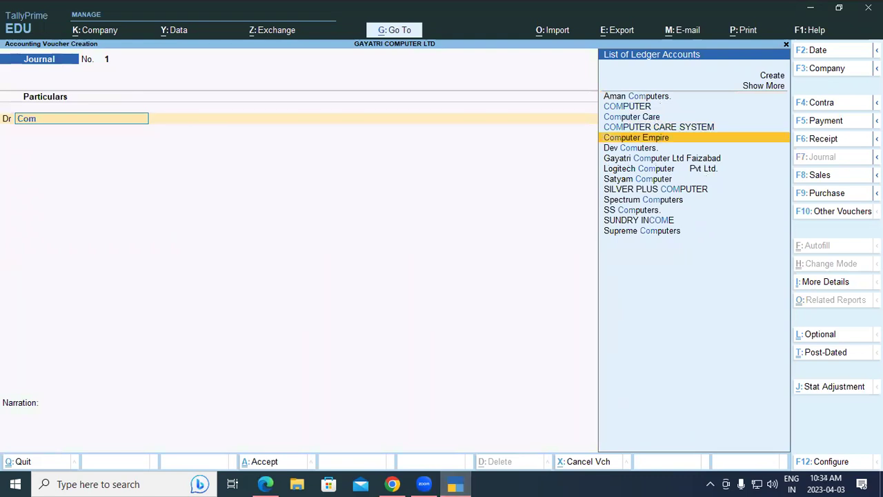
key("Return")
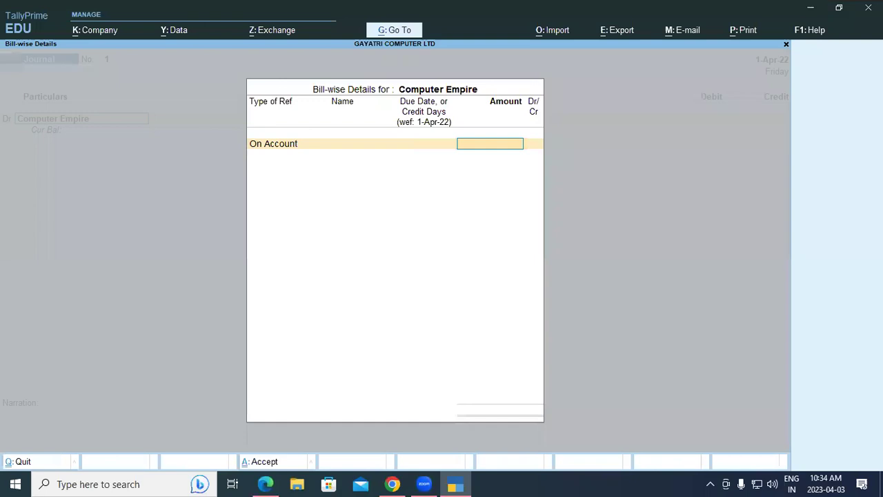
type("25000")
key("Return")
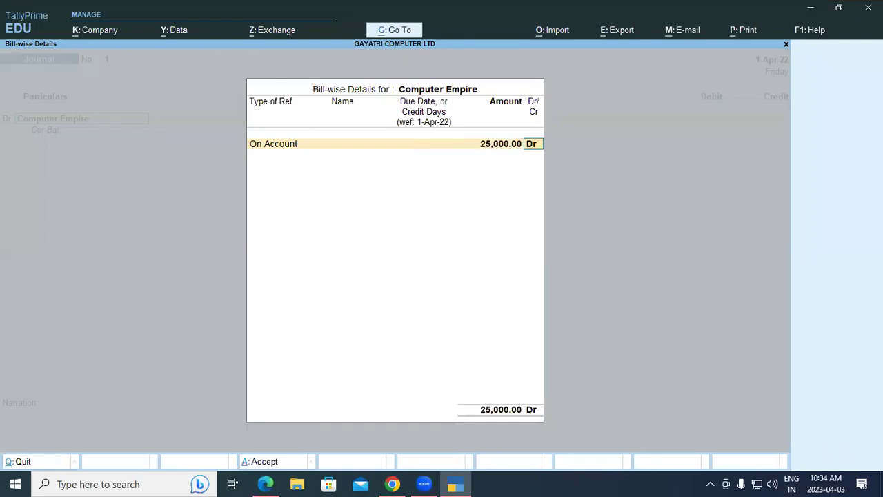
key("Return")
key("Return")
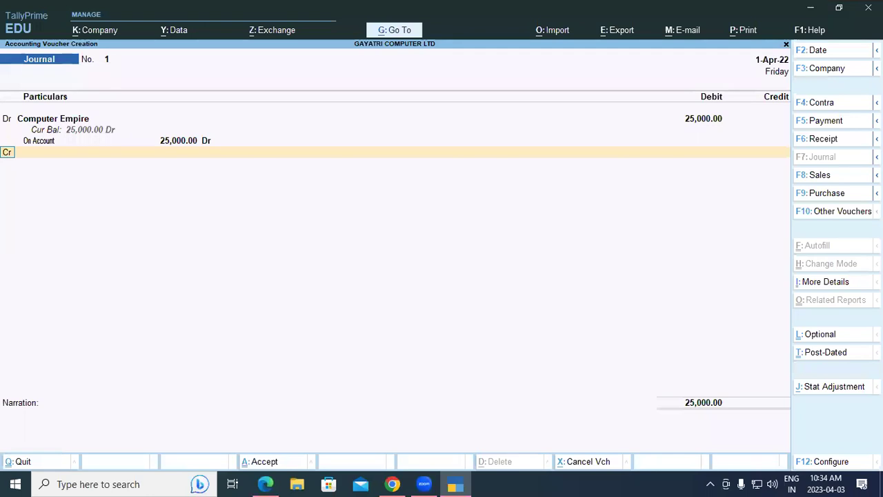
- Add a second debit line to the journal and start a new ledger named Depreciation for it
key("d")
key("Return")
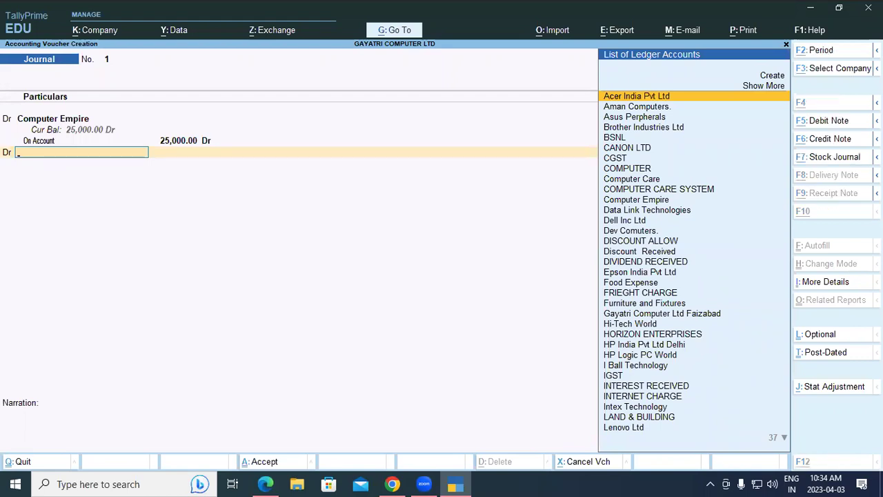
key("alt+c")
type("Depre")
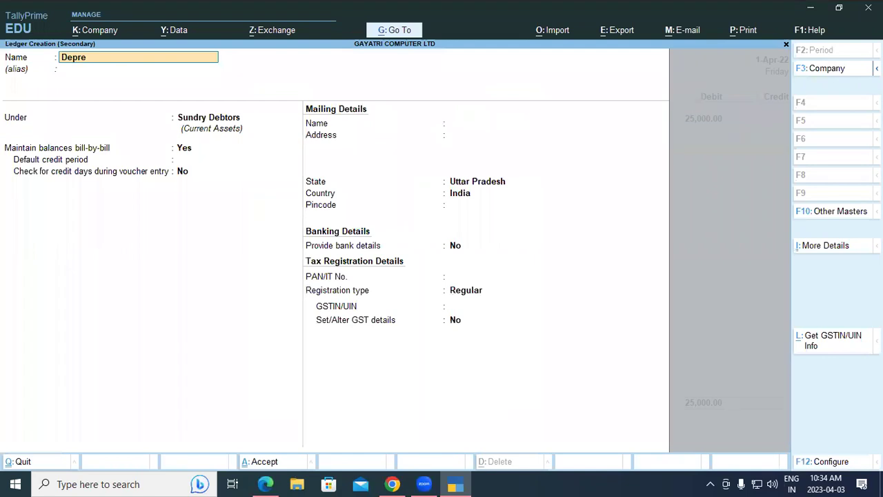
type("ciation")
key("Return")
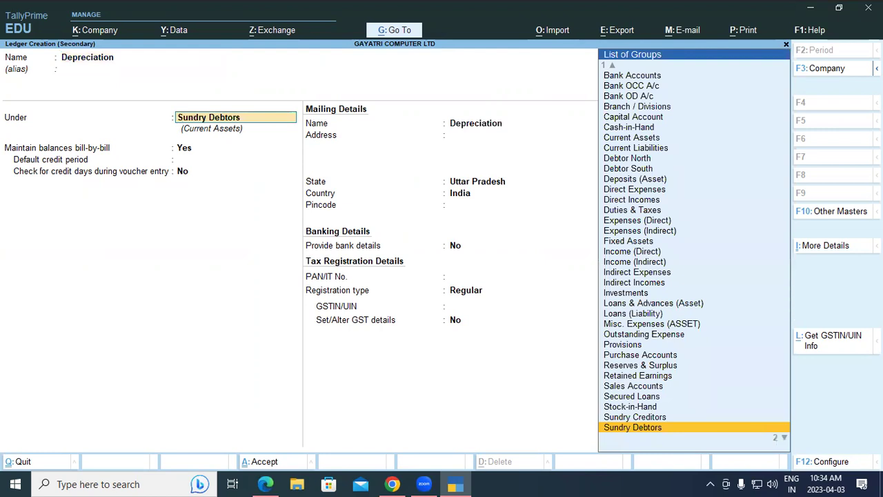
- Save the Depreciation ledger under Indirect Expenses with Goods as the type of supply, and debit it 1500
type("In")
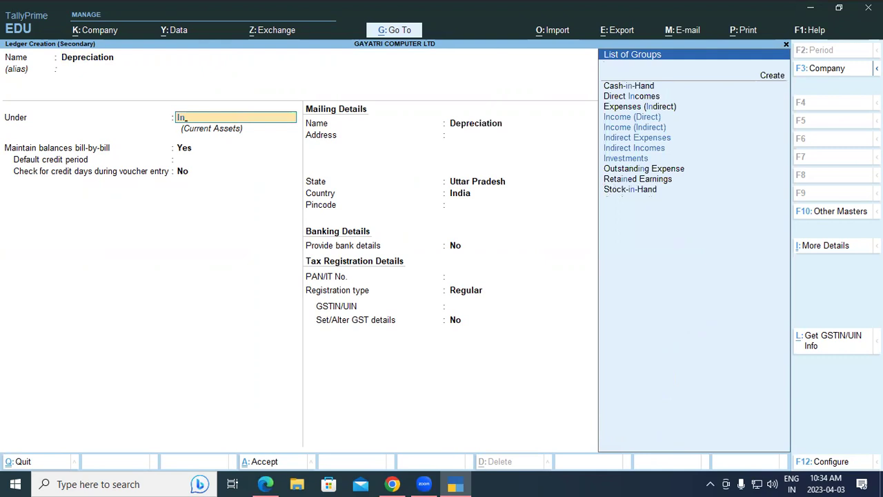
key("Up")
key("Up")
key("Up")
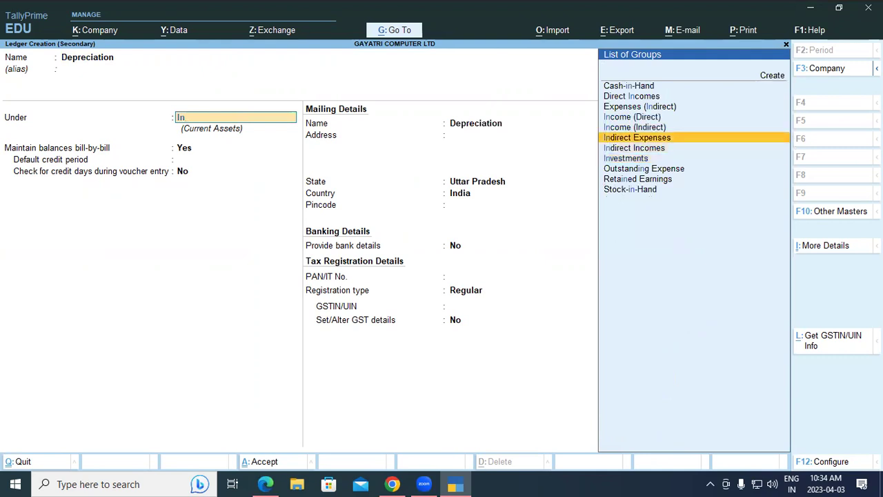
key("Return")
key("Return")
key("Return")
key("Return")
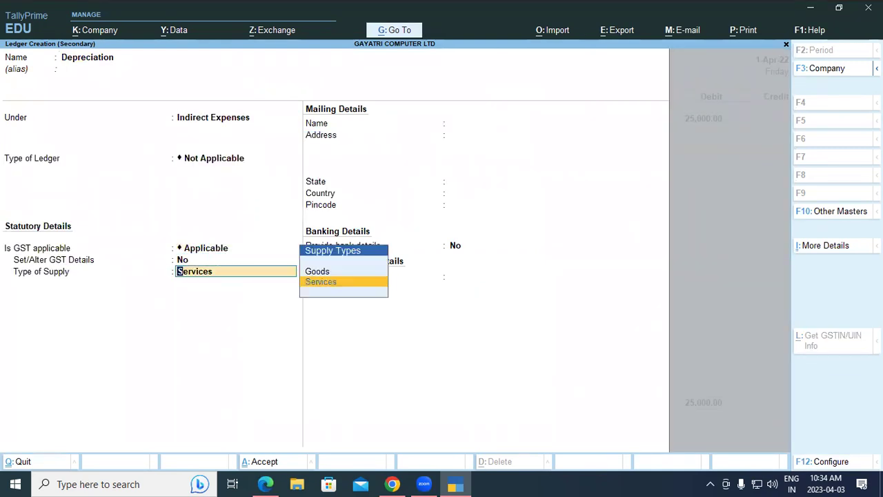
key("Up")
key("Return")
key("Return")
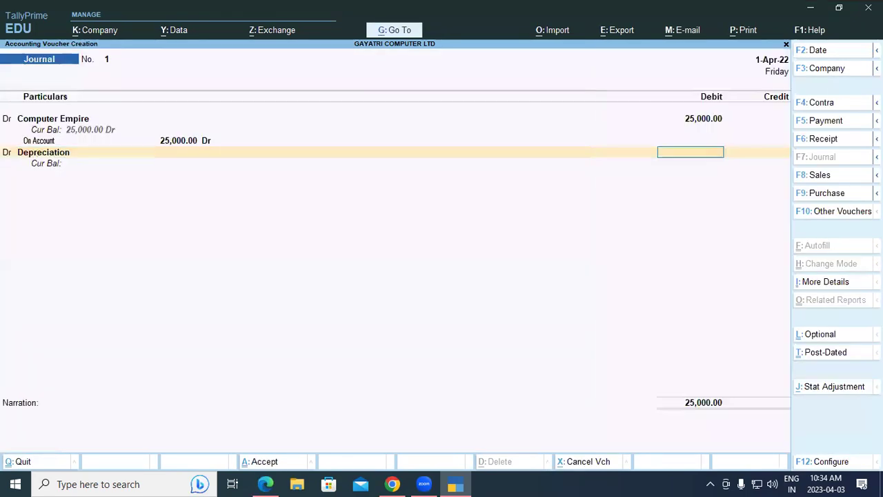
type("1500")
key("Return")
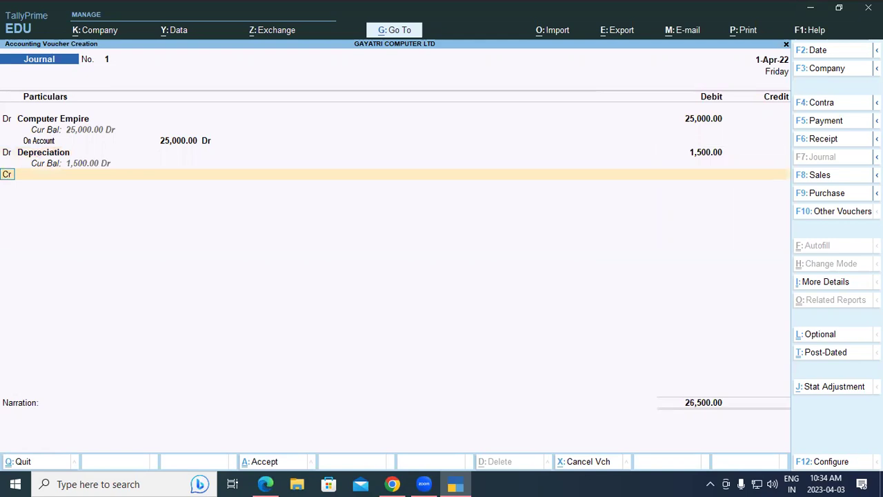
- Add a third debit line with a new ledger named Loss on Assets, checking the ledger instruction in the PDF
type("d")
key("Return")
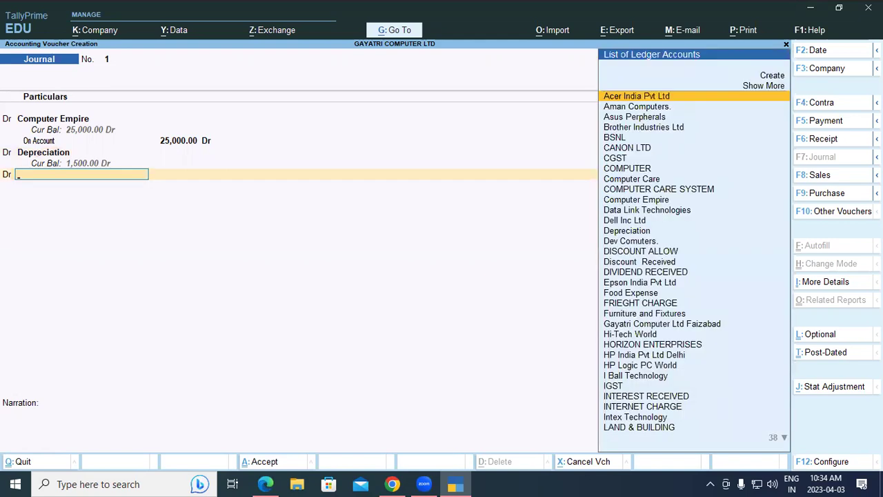
key("alt+c")
type("Loss")
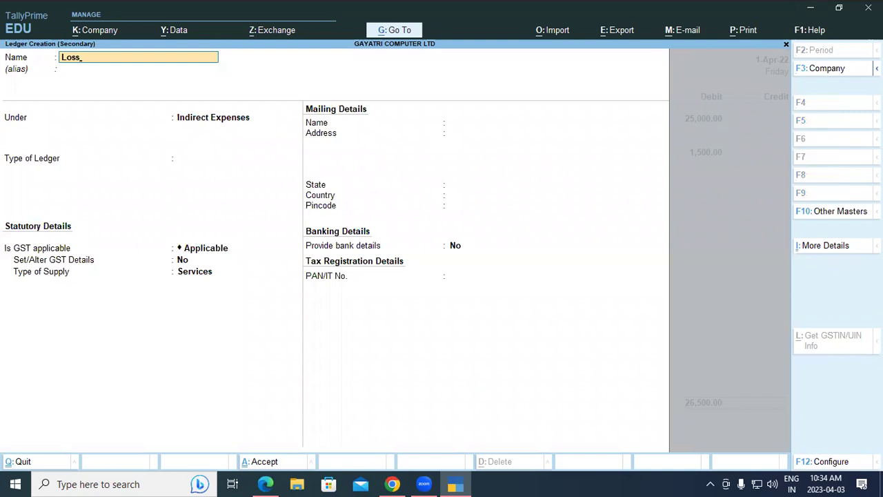
type(" on Assets")
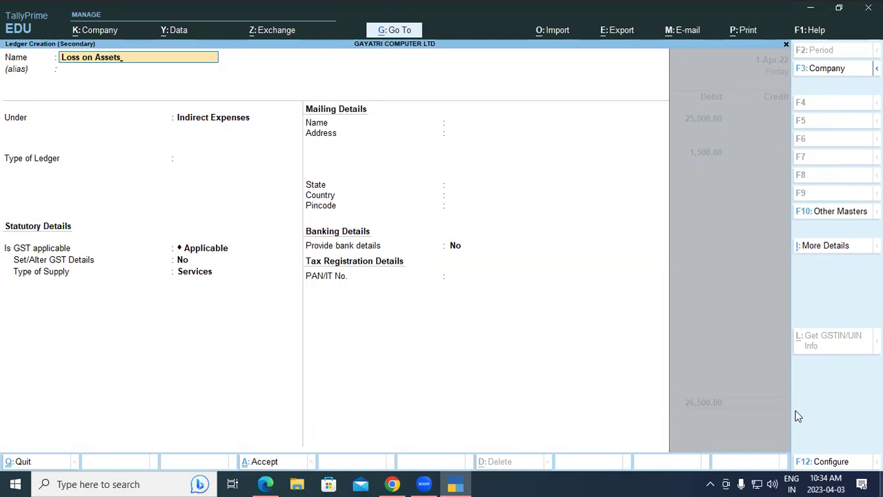
left_click(265, 484)
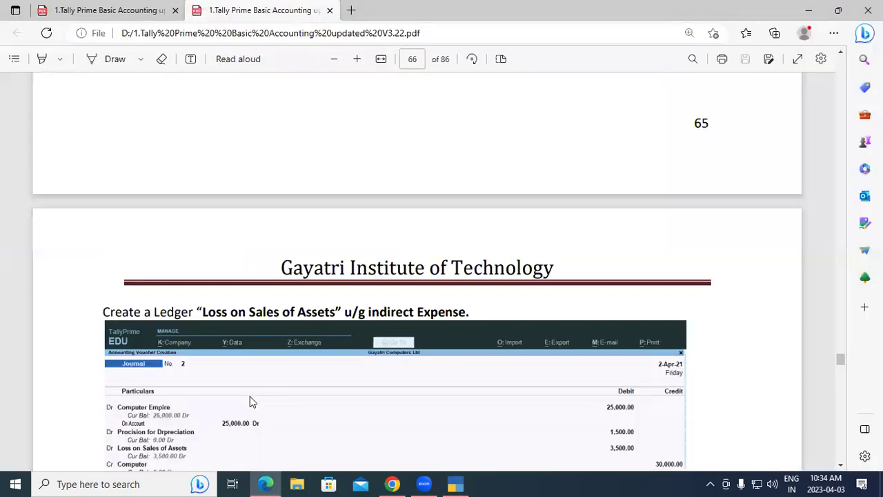
left_click(455, 484)
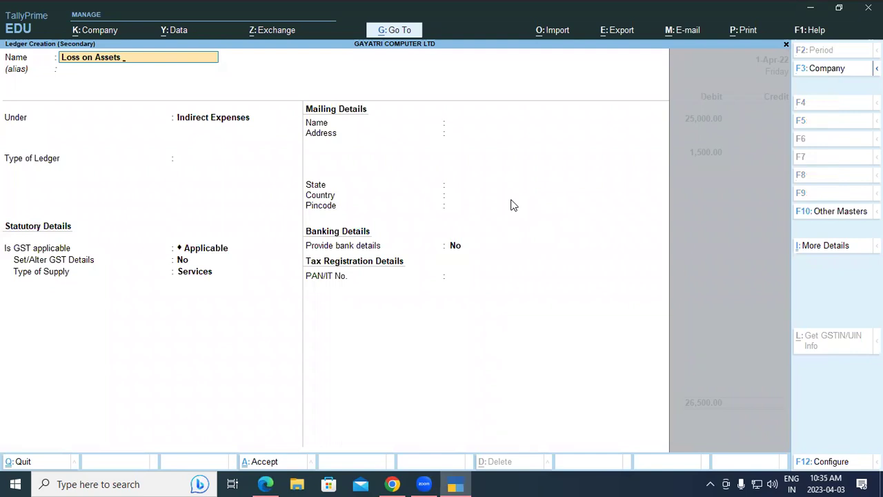
- Save the Loss on Assets ledger under Indirect Expenses with Goods as the type of supply, and debit it 3500
key("Return")
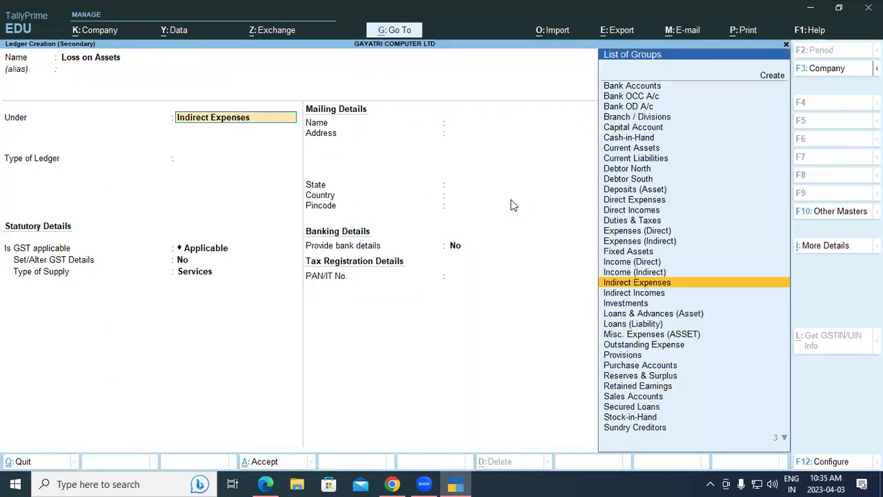
key("Return")
key("Return")
key("Return")
key("Return")
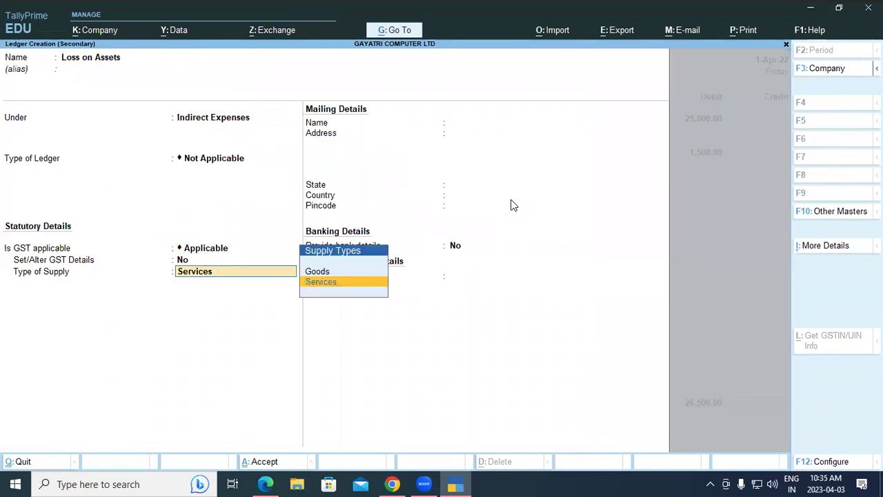
key("Up")
key("Return")
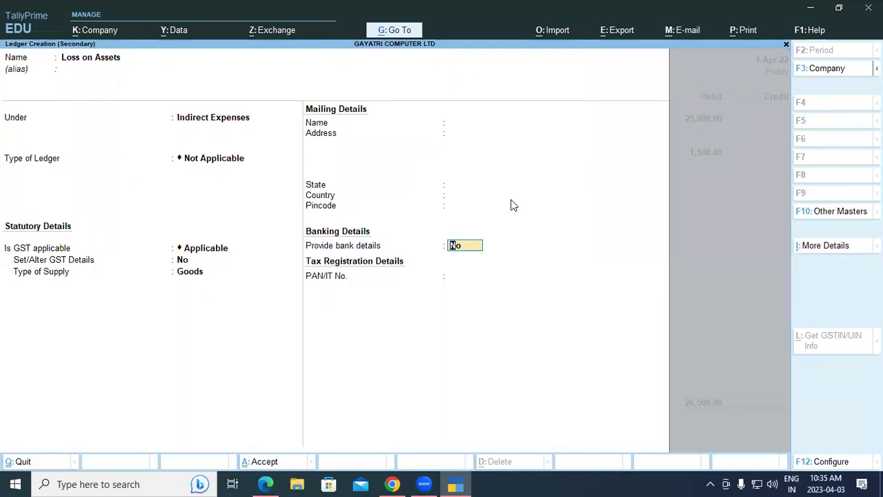
key("ctrl+a")
key("Return")
type("3500")
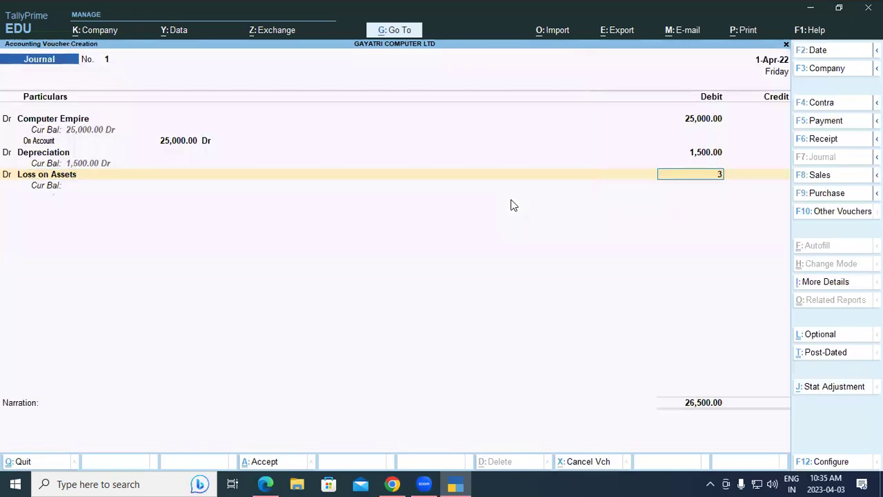
key("Return")
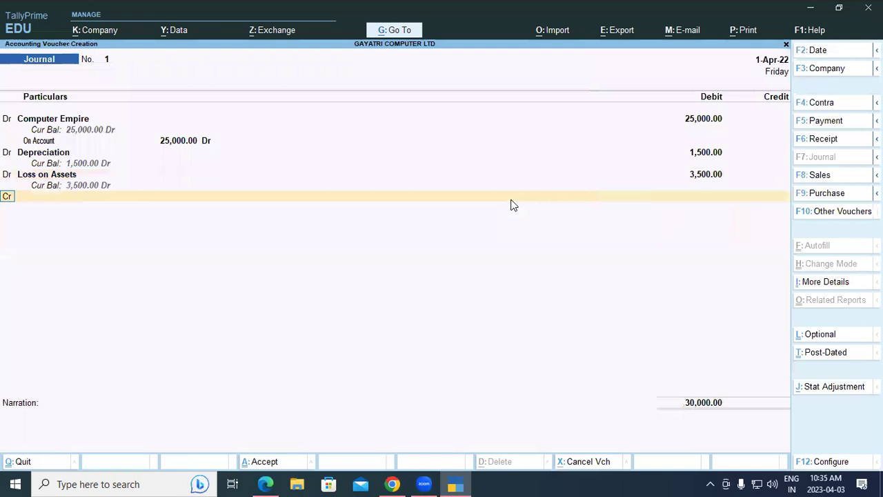
- Add a credit line for the COMPUTER ledger with 30,000 to balance the journal voucher
key("c")
key("Return")
type("comp")
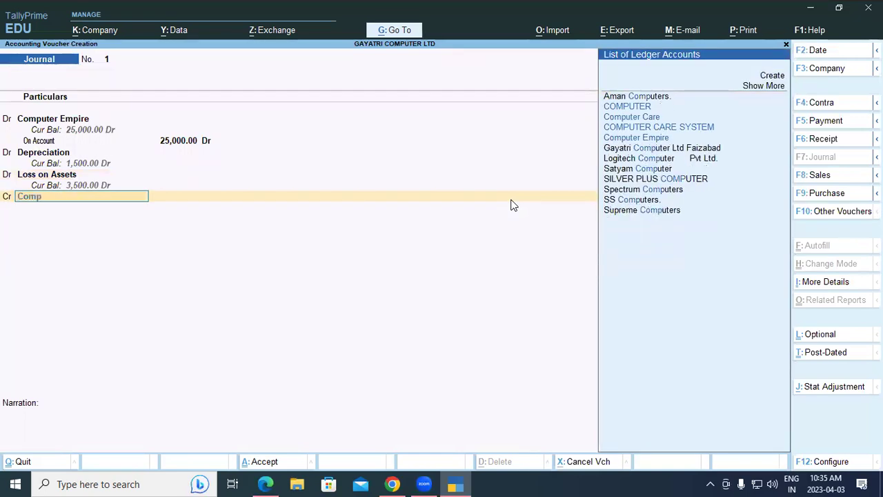
key("Down")
key("Down")
key("Up")
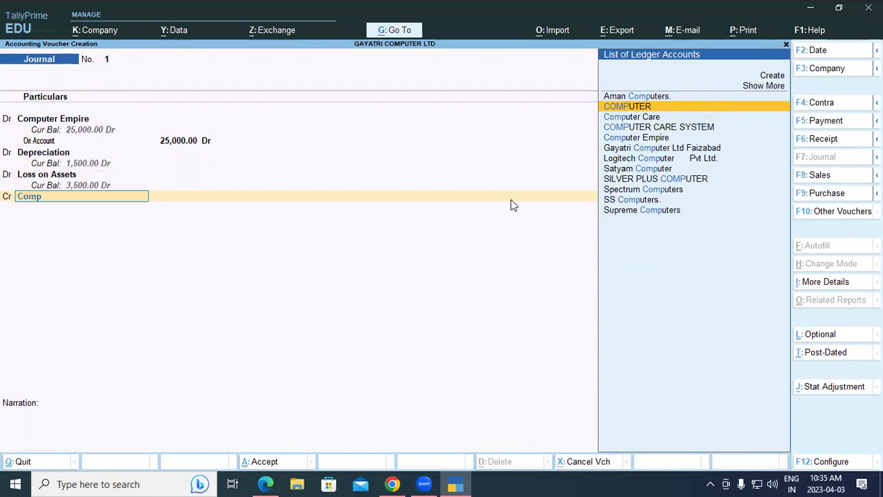
key("Return")
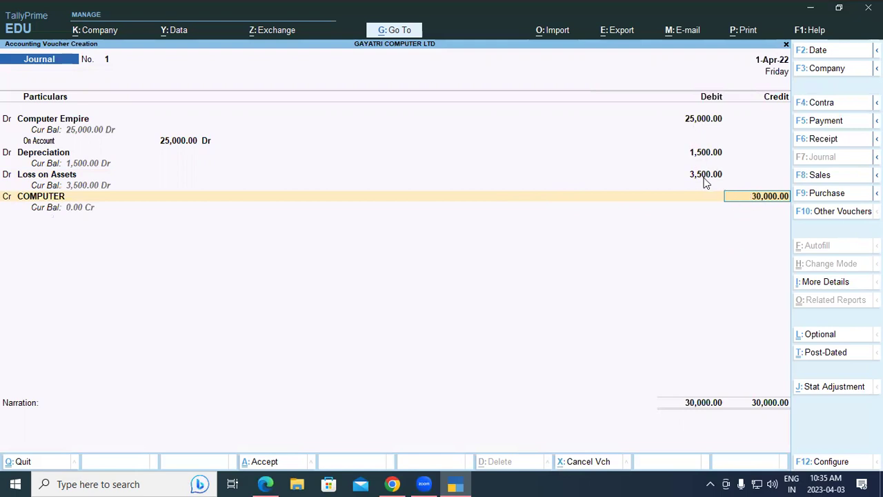
- Open the Depreciation ledger for alteration from its debit line and append "for Provision" to its name
left_click(59, 154)
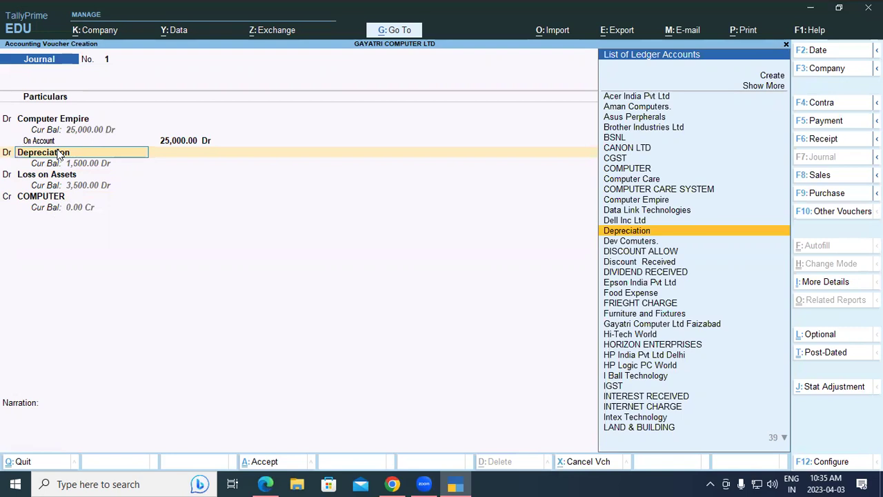
key("ctrl+Return")
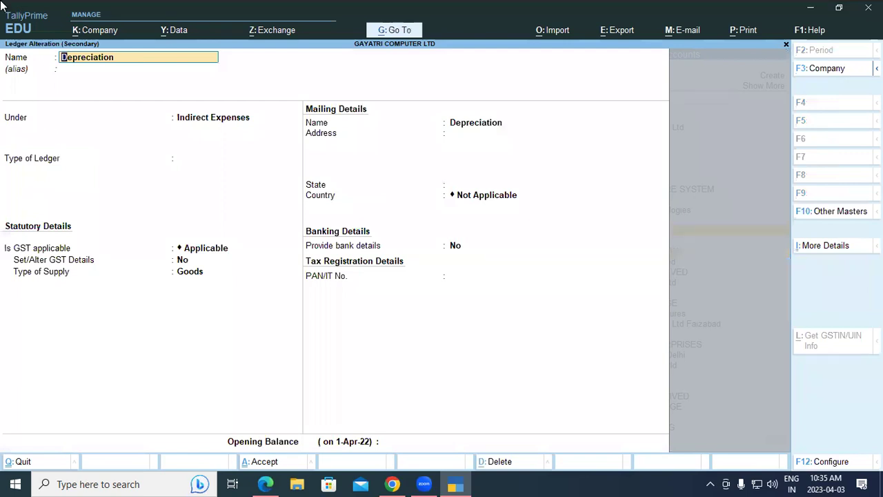
key("BackSpace")
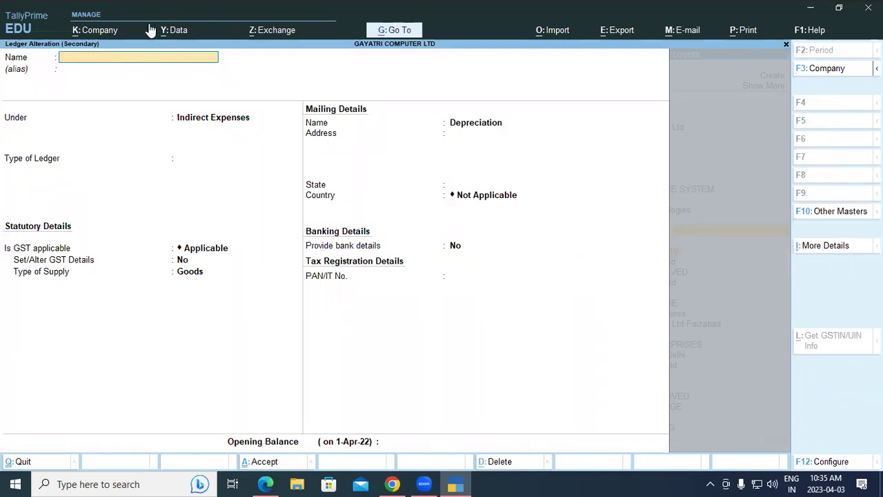
key("Escape")
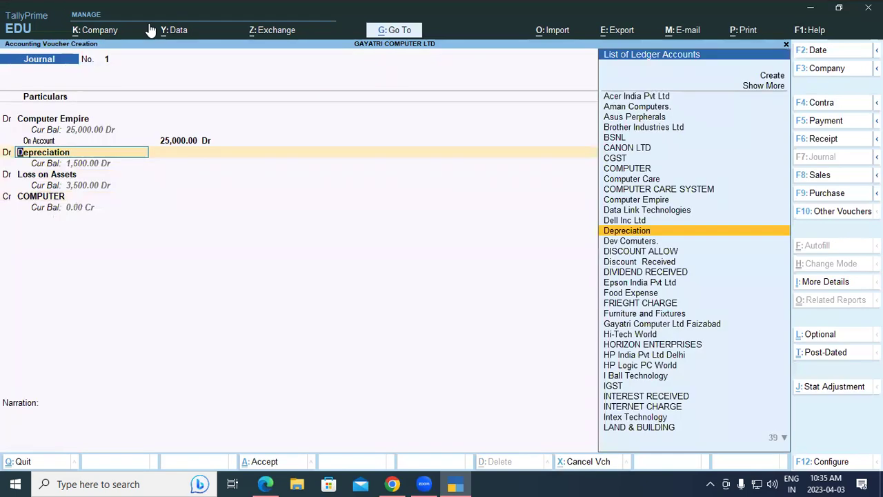
key("ctrl+Return")
key("End")
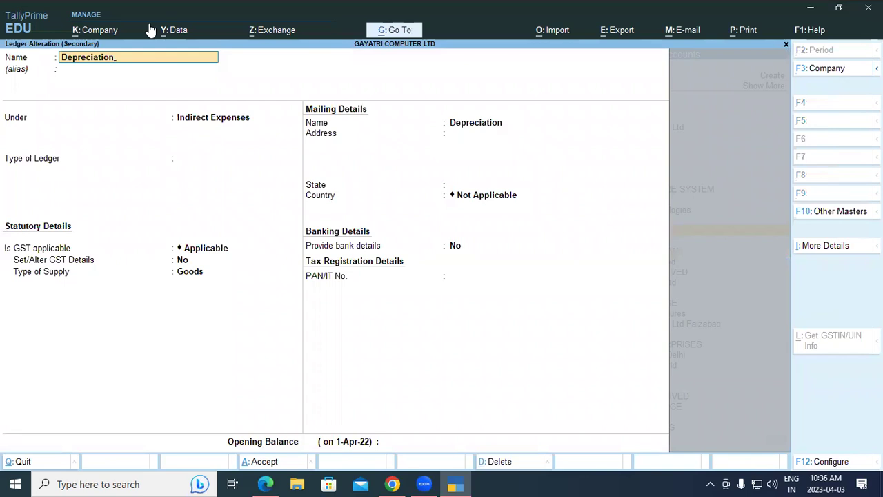
type("for Provision")
key("Return")
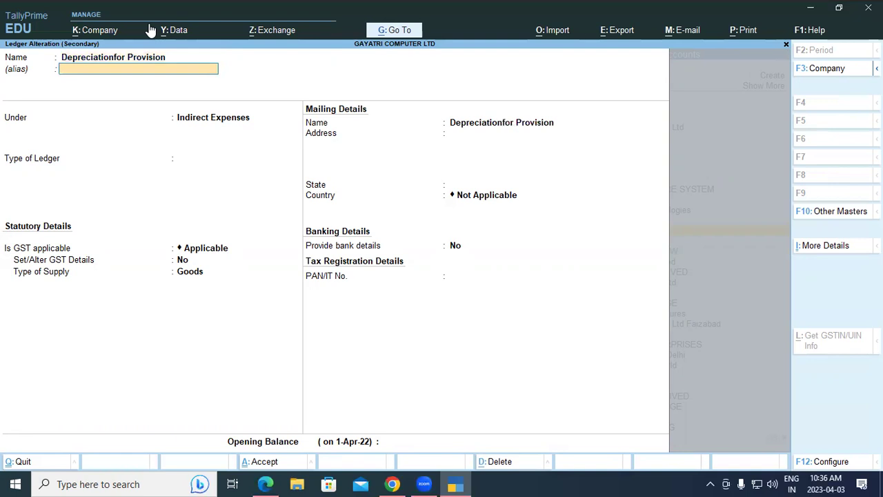
- Correct the spacing in the ledger's name so it reads "Depreciation for Provision"
key("BackSpace")
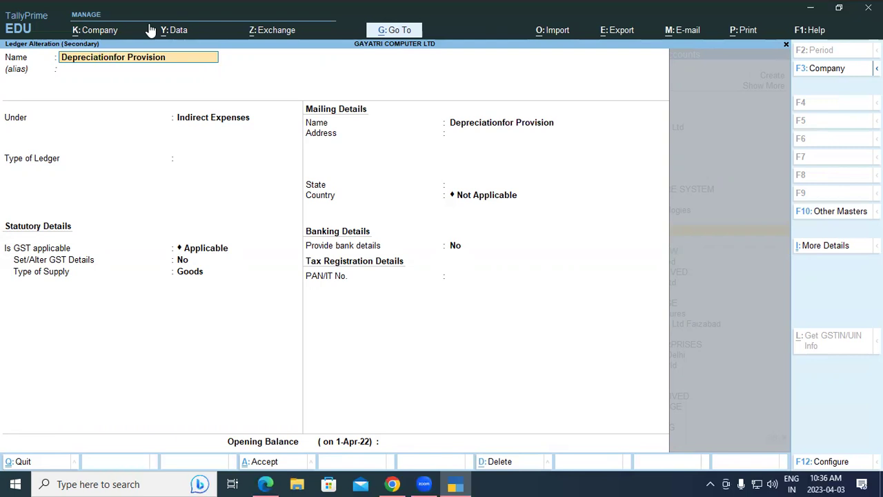
key("Delete")
type("O")
key("shift+Left")
type("For")
key("BackSpace")
key("BackSpace")
key("BackSpace")
type("for")
key("Right")
key("Right")
key("Right")
key("BackSpace")
key("BackSpace")
key("BackSpace")
type("sion")
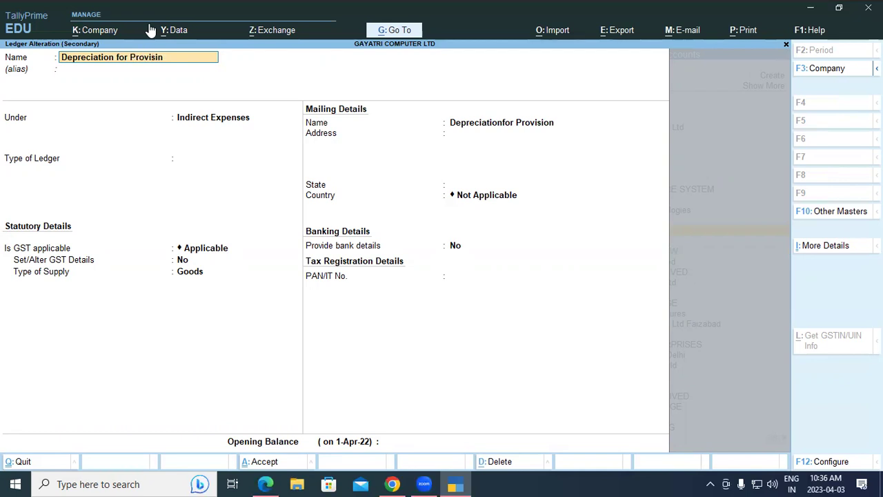
key("Return")
key("Return")
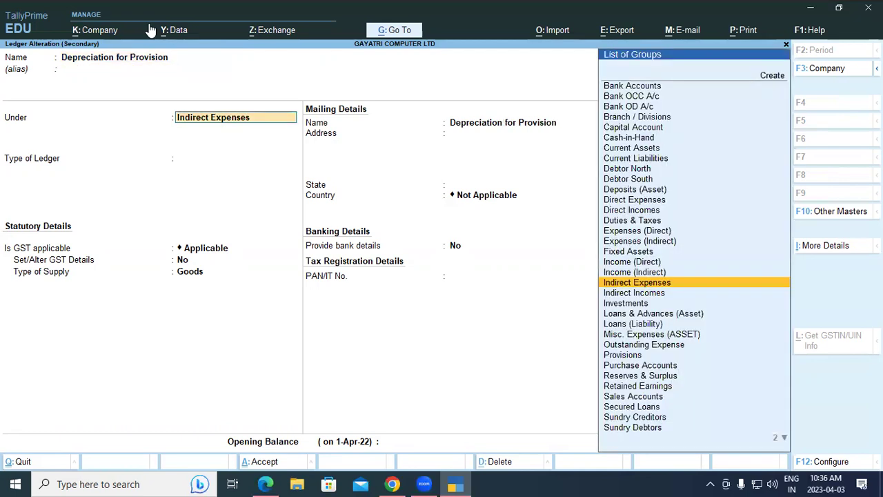
- Move the Depreciation for Provision ledger under the Provisions group and save the alteration
type("Provisions")
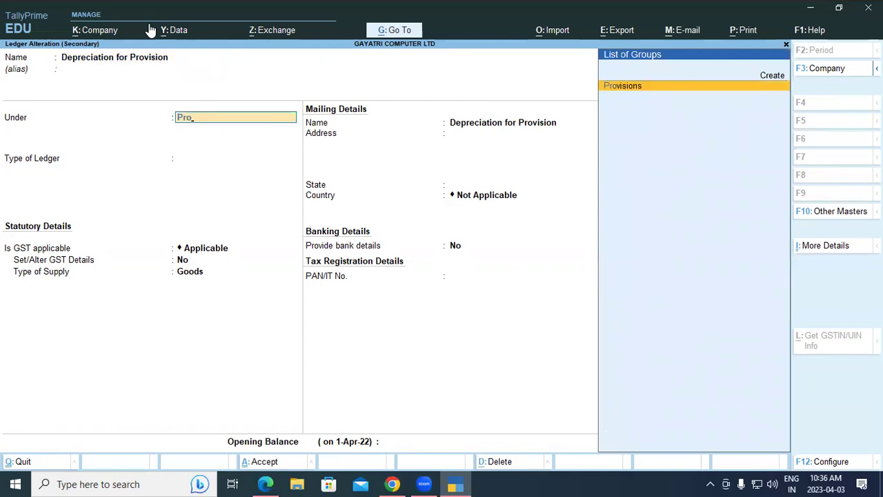
key("Return")
key("Return")
key("Return")
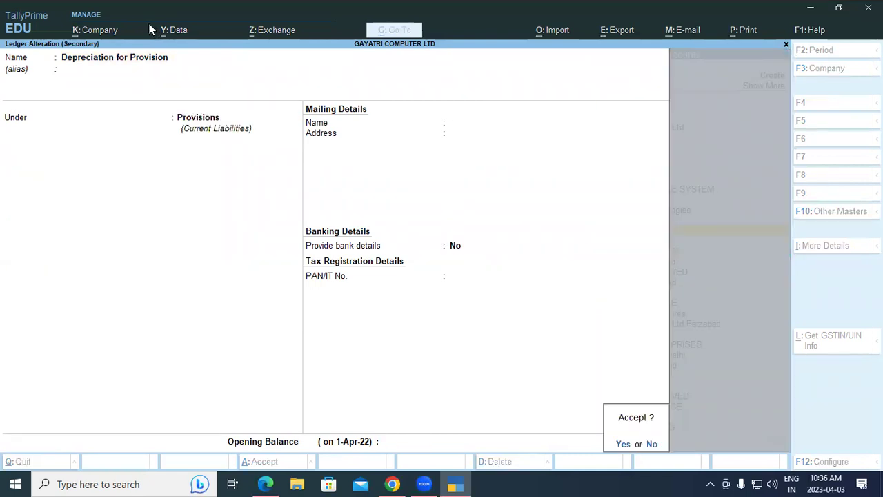
key("Return")
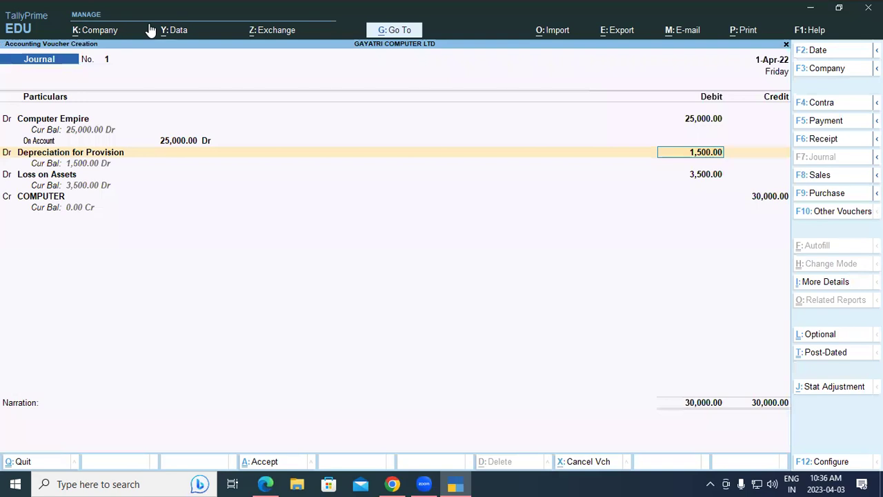
- Keep the remaining journal entries as they are, leave the narration blank, and save the voucher
key("Return")
key("Return")
key("Return")
key("Return")
key("Return")
key("Return")
key("Return")
key("Return")
key("Return")
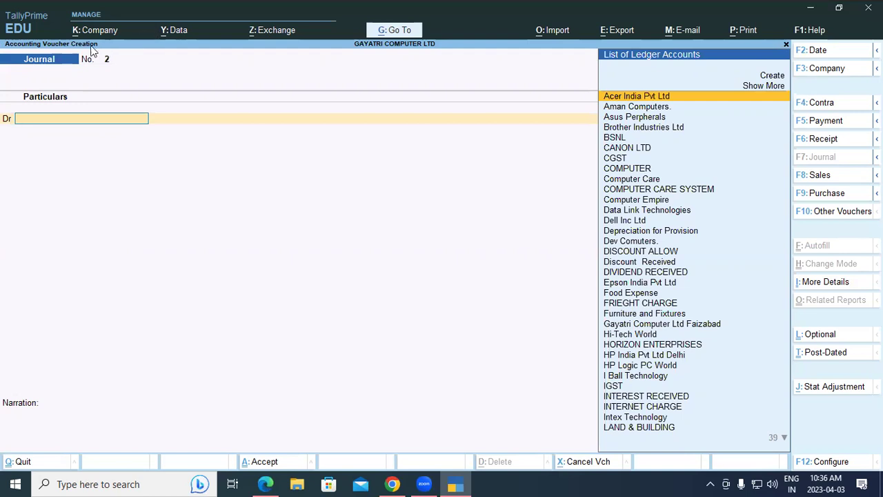
- Check the depreciation journal example in the PDF and start a new ledger named Depreciation in TallyPrime's next journal
left_click(264, 484)
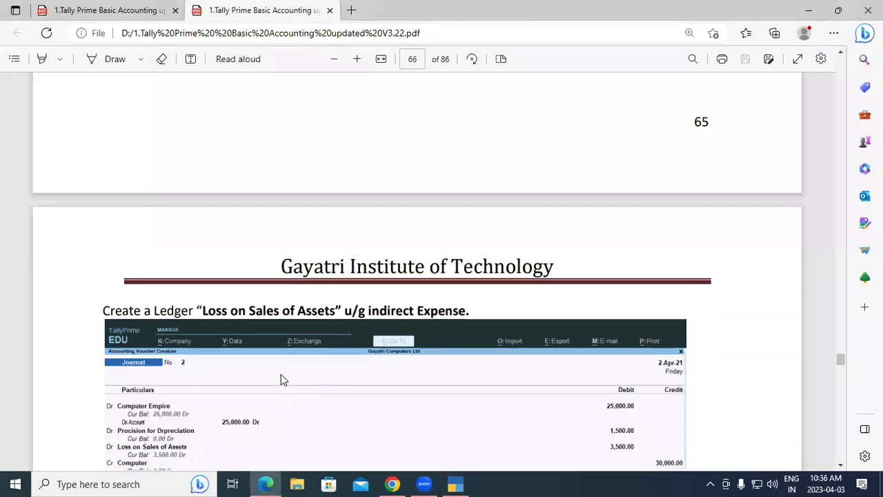
scroll(281, 374, "down", 5)
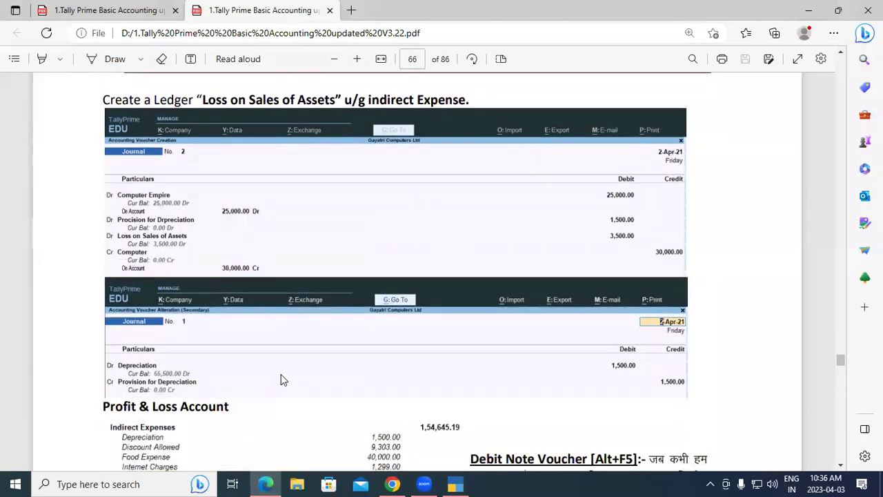
left_click(461, 483)
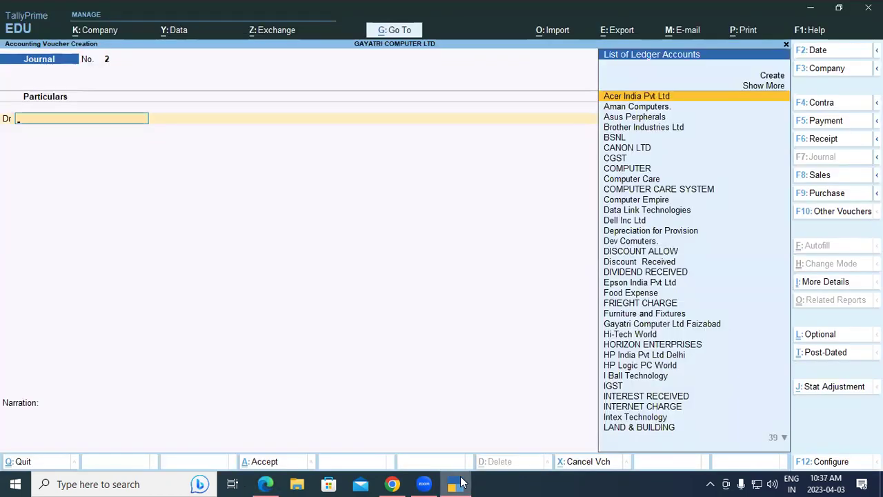
key("alt+c")
type("De")
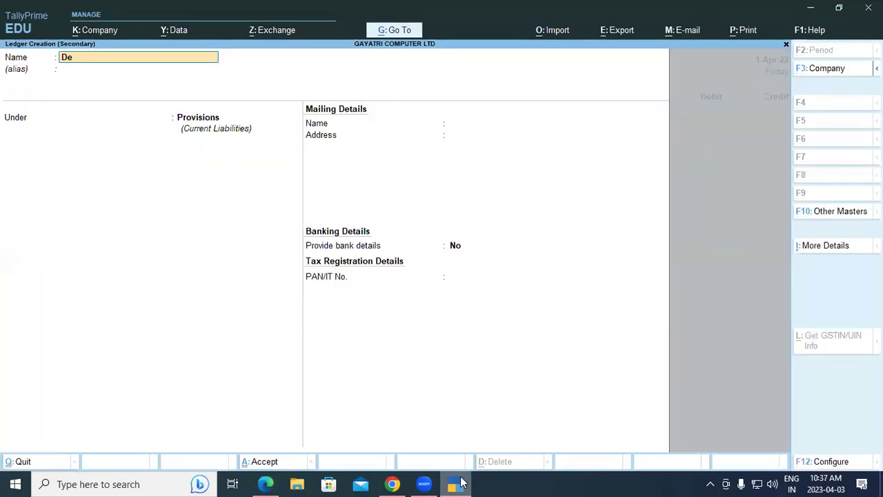
type("preciation")
key("Return")
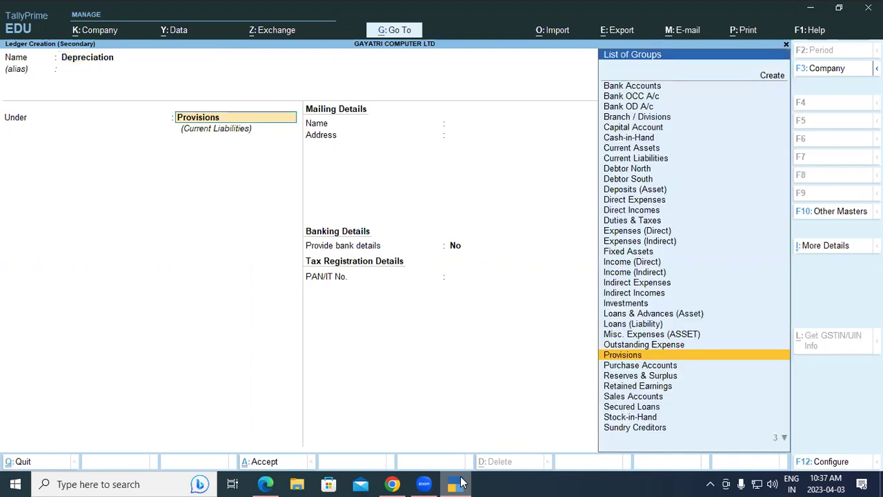
- Save the new Depreciation ledger under Indirect Expenses with Goods as the type of supply, and debit it 1500 in the new journal
type("In")
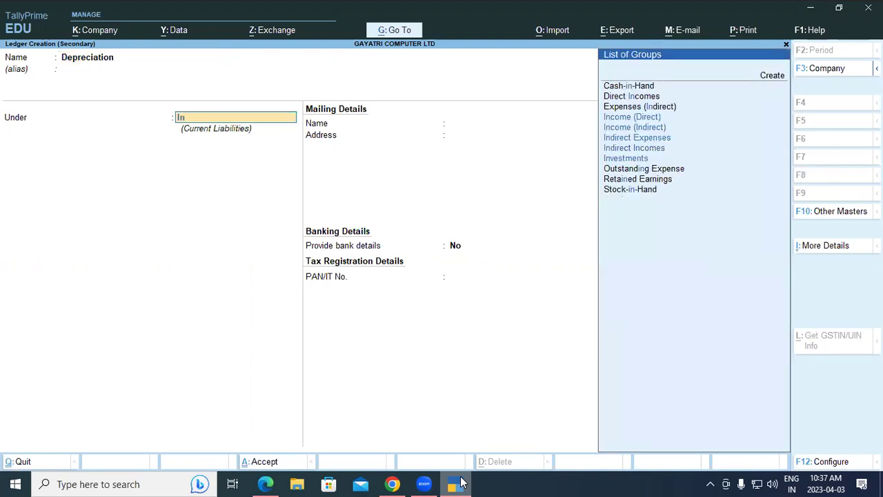
key("Up")
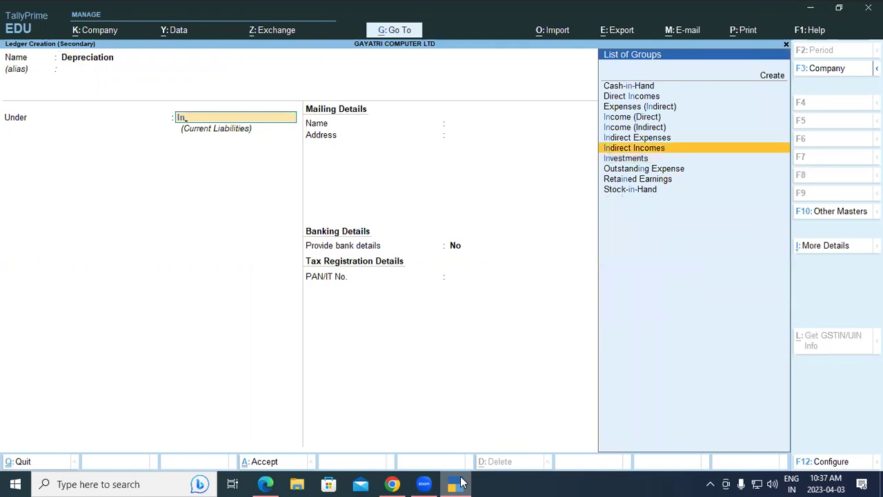
key("Up")
key("Return")
key("Return")
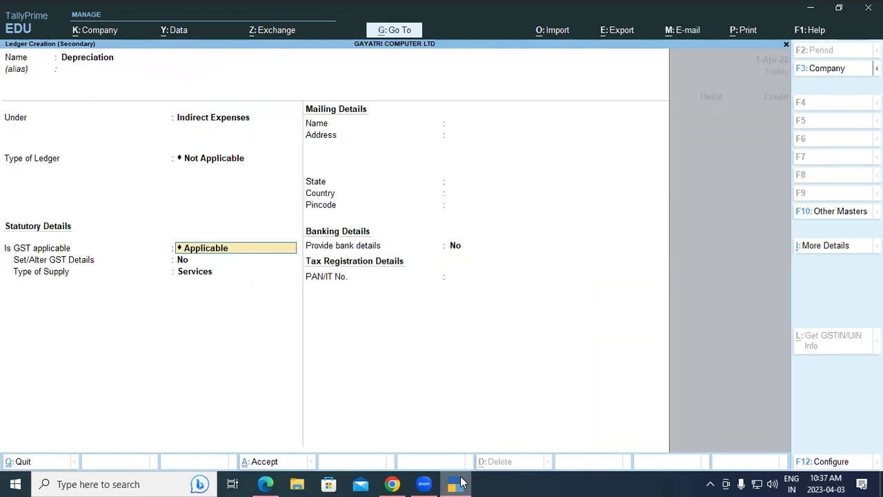
key("Return")
key("Return")
key("Up")
key("Return")
key("Return")
key("Return")
key("Return")
type("1500")
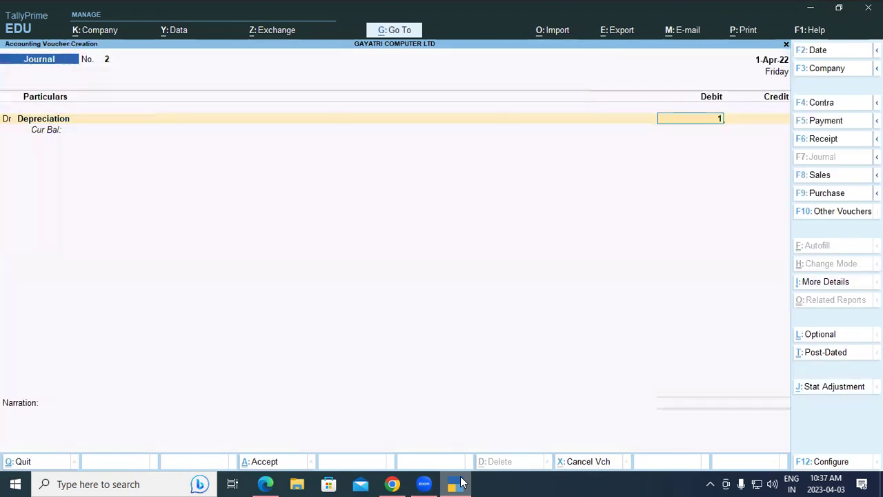
key("Return")
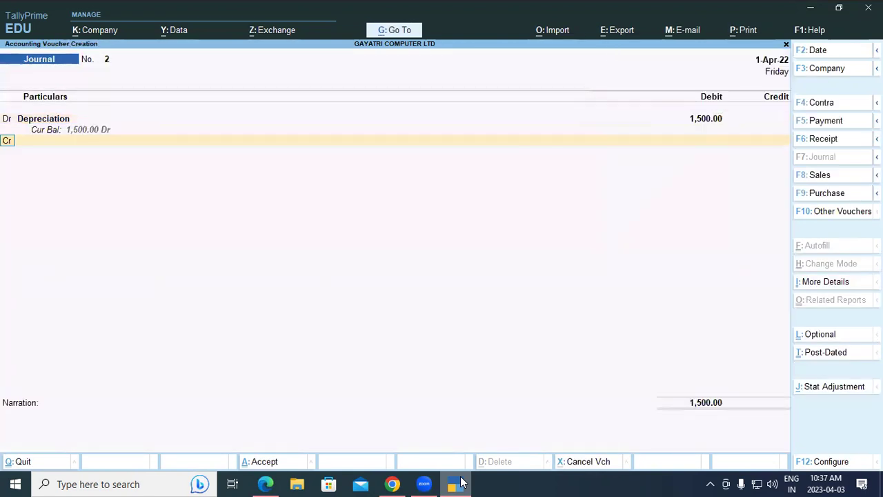
- Credit Depreciation for Provision with 1,500 and save the journal voucher without a narration
key("Return")
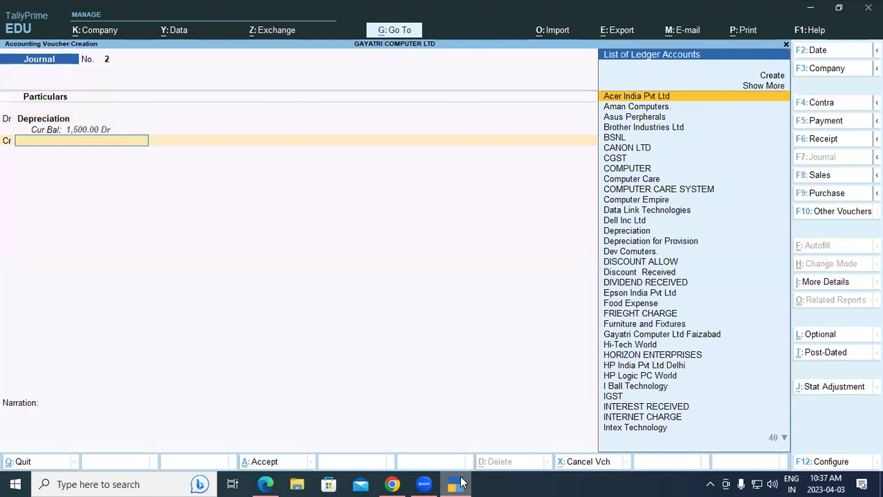
type("D")
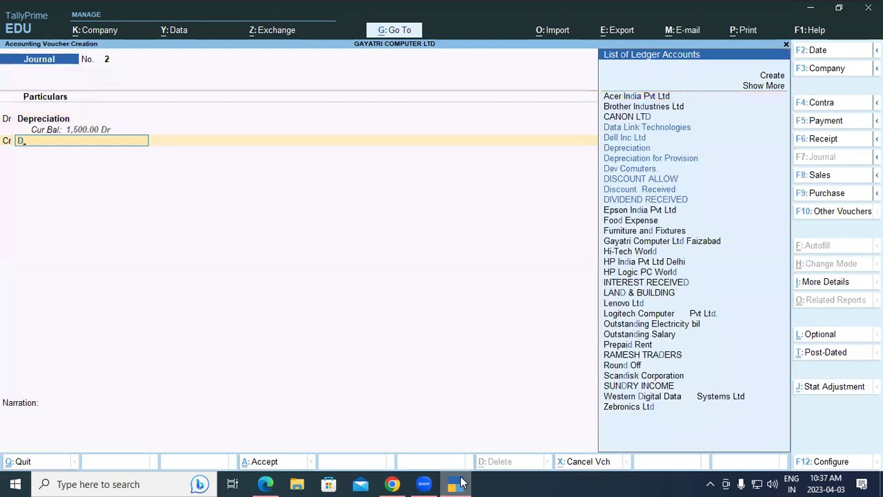
key("Down")
key("Down")
key("Down")
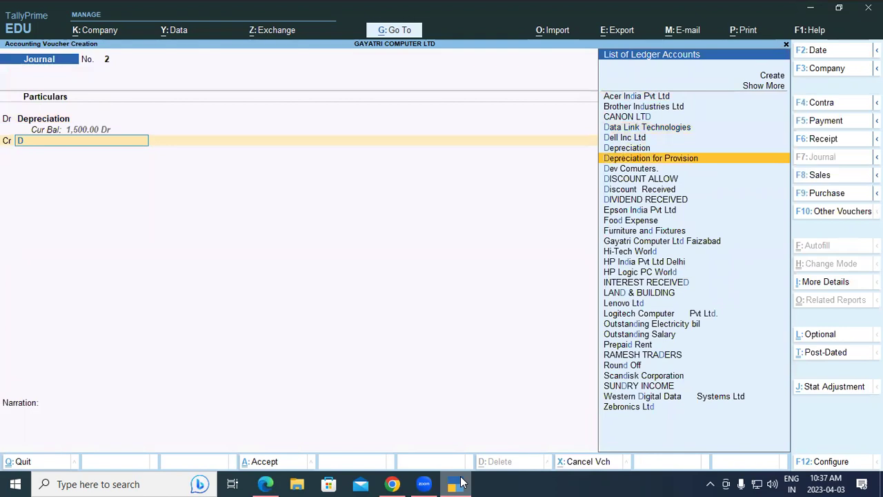
key("Return")
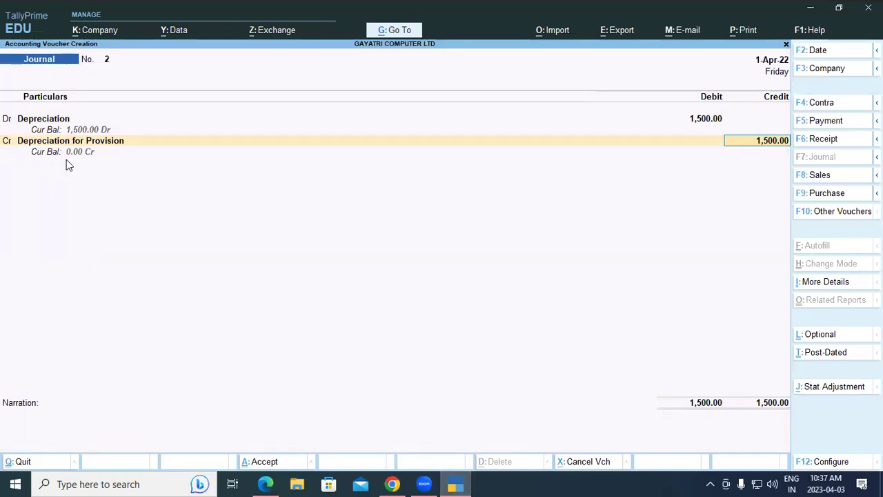
key("Return")
key("Return")
key("Return")
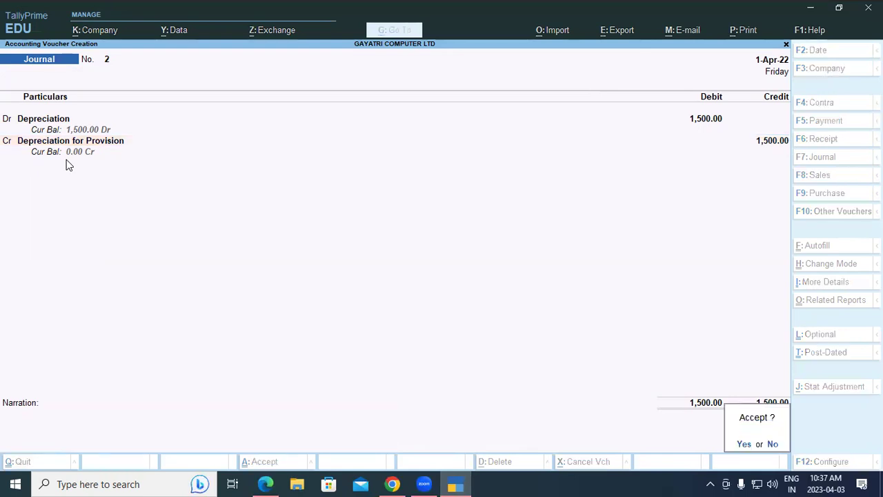
key("Return")
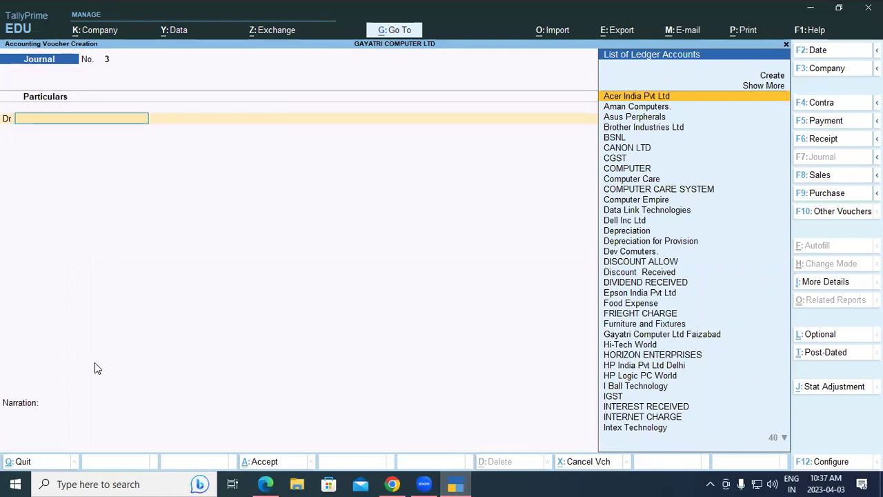
- Review the Profit & Loss Account example in the PDF and return to the Gateway of Tally in TallyPrime
left_click(265, 483)
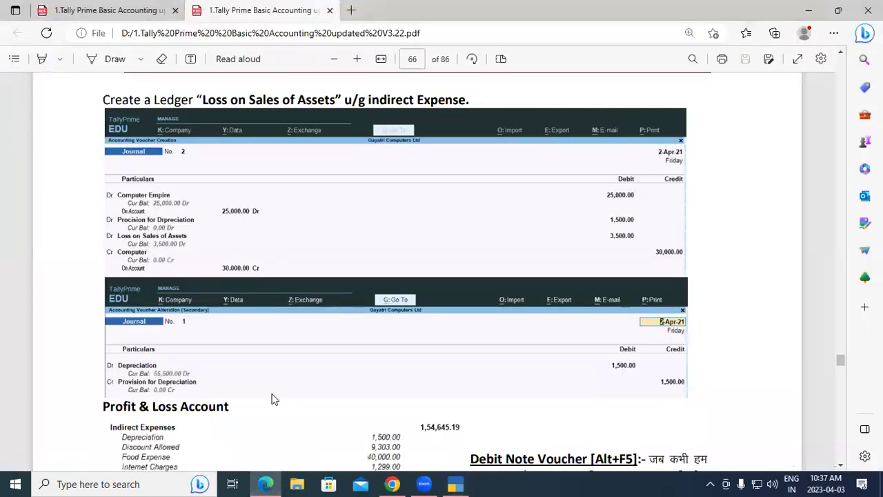
scroll(273, 398, "down", 3)
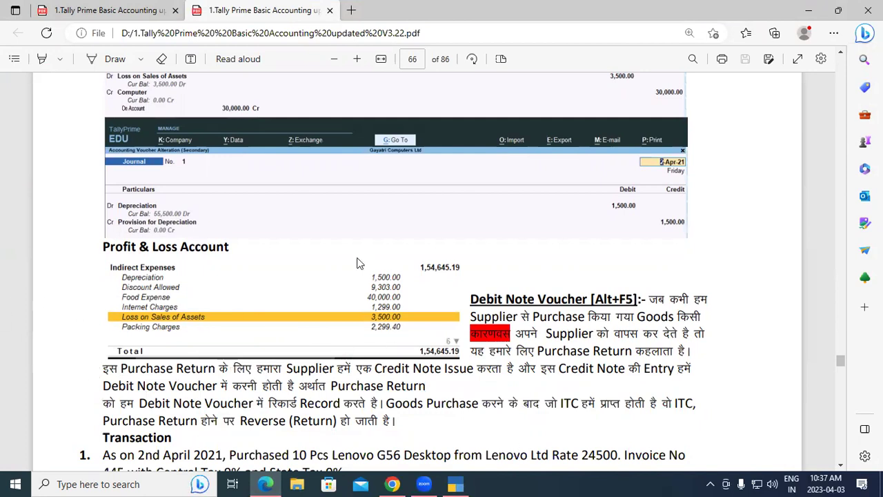
key("alt+Tab")
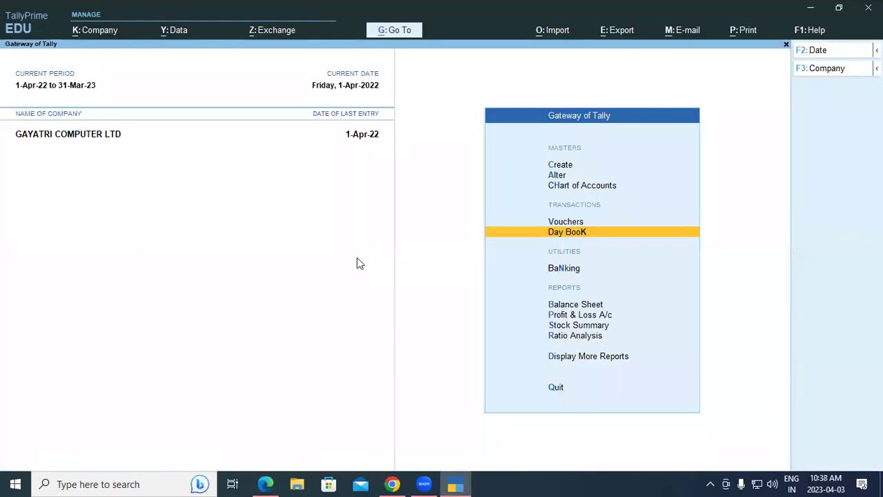
- Open the Computer Empire journal voucher from the Day Book and go to its Loss on Assets ledger line
key("Return")
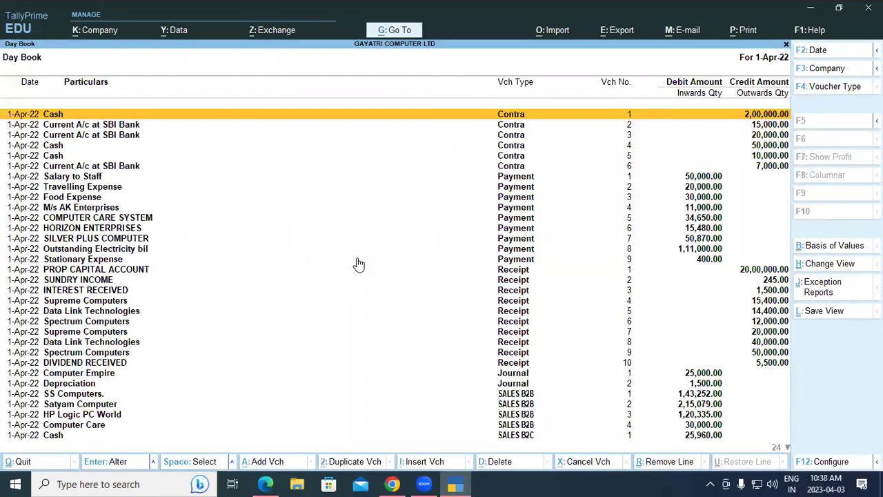
key("Down")
key("Down")
key("Down")
key("Down")
key("Down")
key("Down")
key("Down")
key("Down")
key("Down")
key("Down")
key("Down")
key("Down")
key("Down")
key("Down")
key("Down")
key("Down")
key("Down")
key("Down")
key("Down")
key("Down")
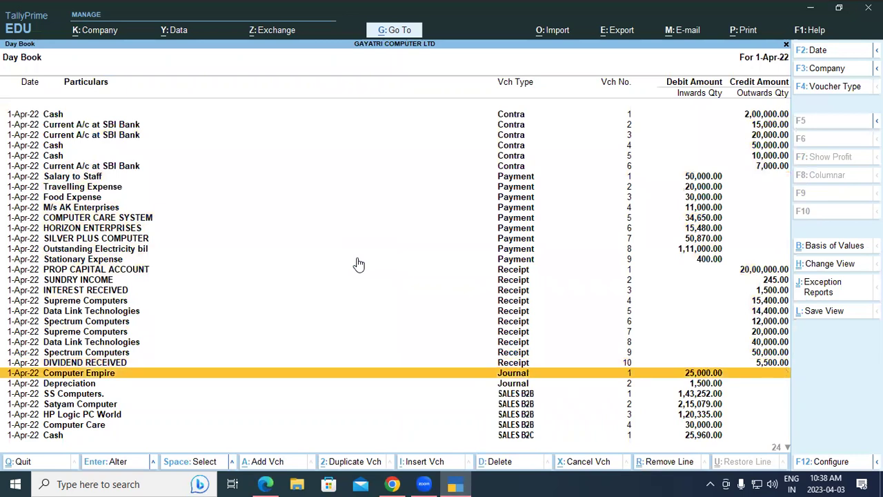
key("Return")
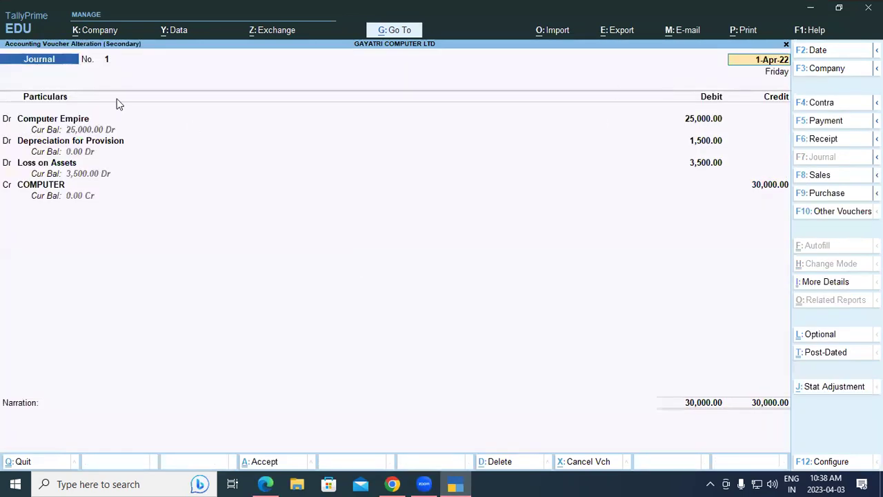
left_click(57, 168)
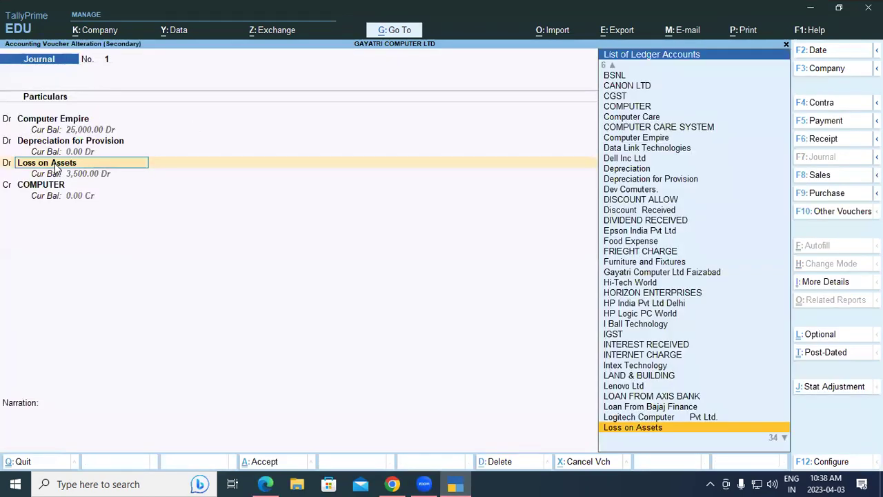
key("alt+c")
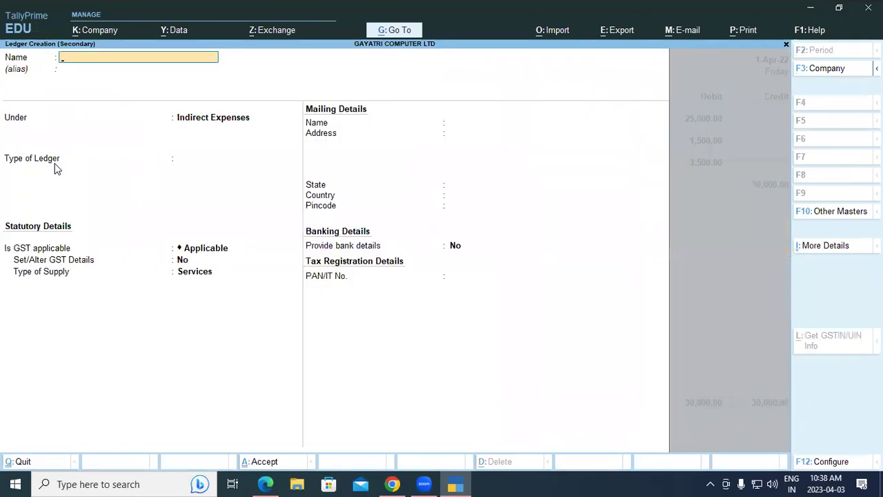
key("Escape")
key("y")
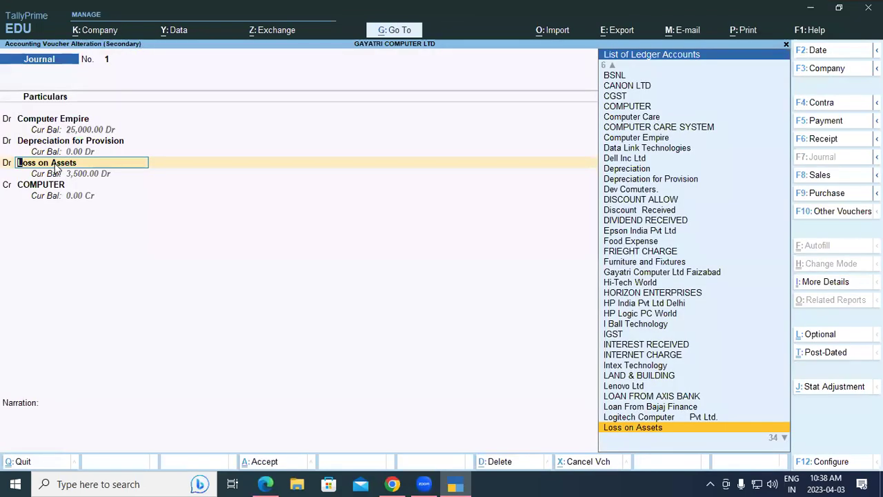
- Rename the Loss on Assets ledger to Loss on Sales of Assets, and save both the ledger and the journal voucher
key("ctrl+Return")
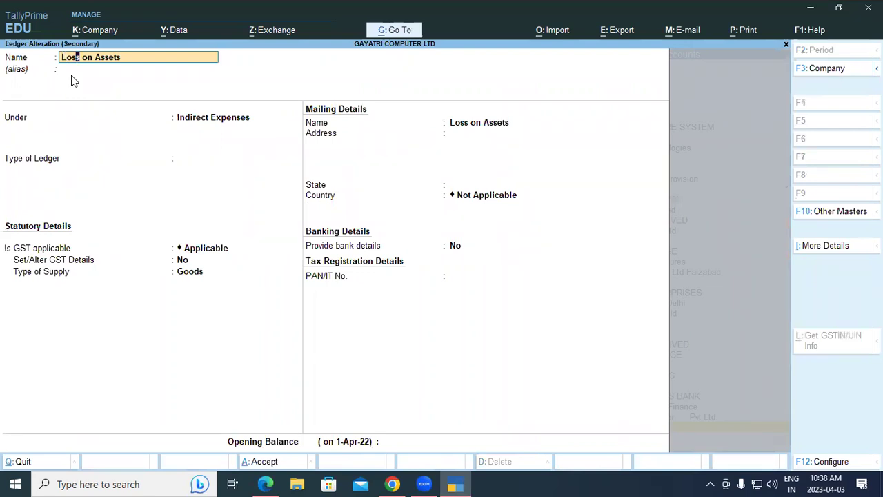
key("Right")
key("Delete")
type("Sales of a")
key("BackSpace")
type("Assets")
key("ctrl+a")
key("Return")
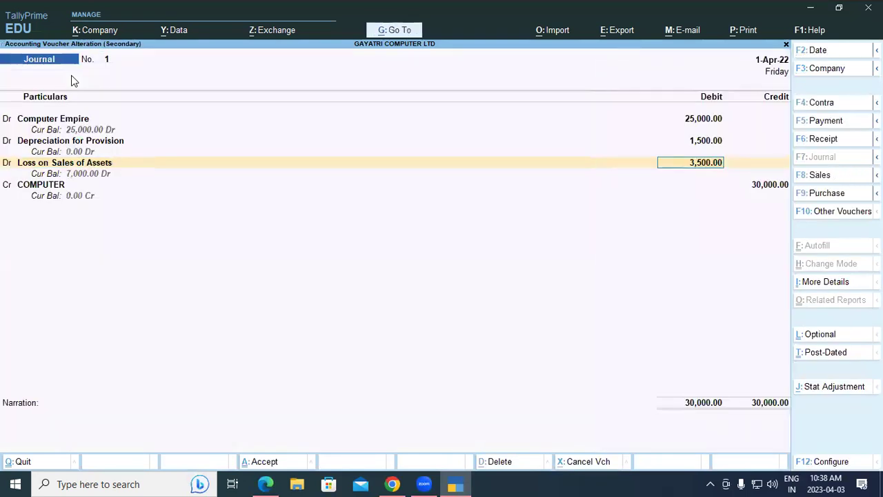
key("ctrl+a")
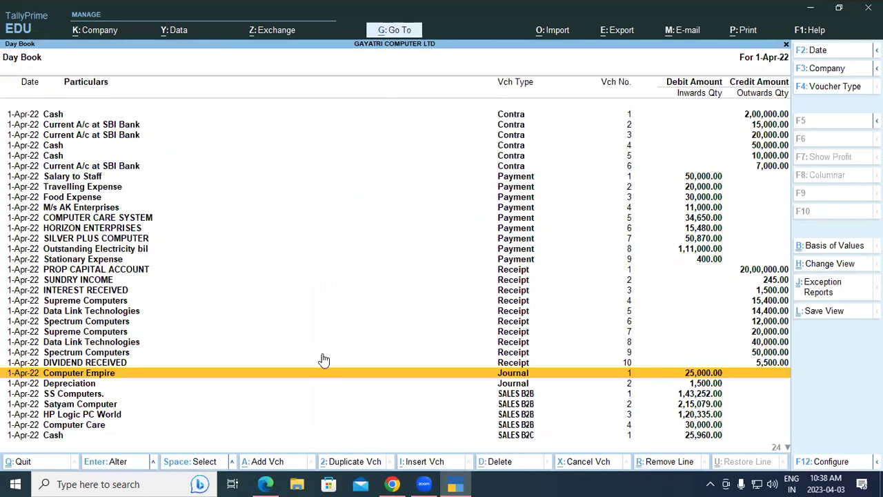
- Check the Profit & Loss example in the PDF and open TallyPrime's Profit & Loss Account in detailed form
left_click(265, 483)
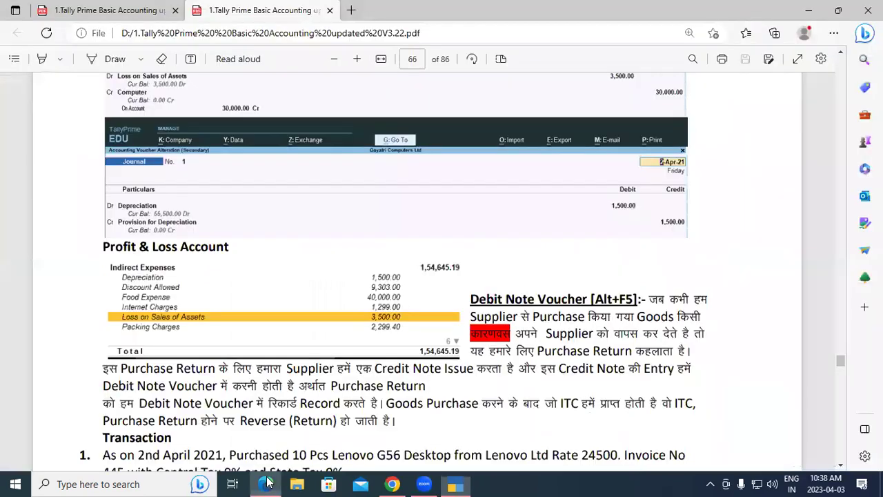
left_click(456, 484)
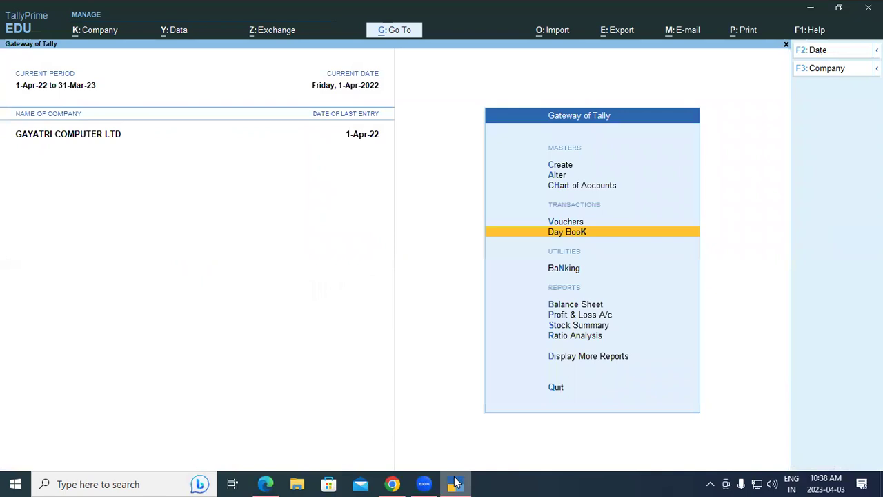
key("Down")
key("Down")
key("Down")
key("Return")
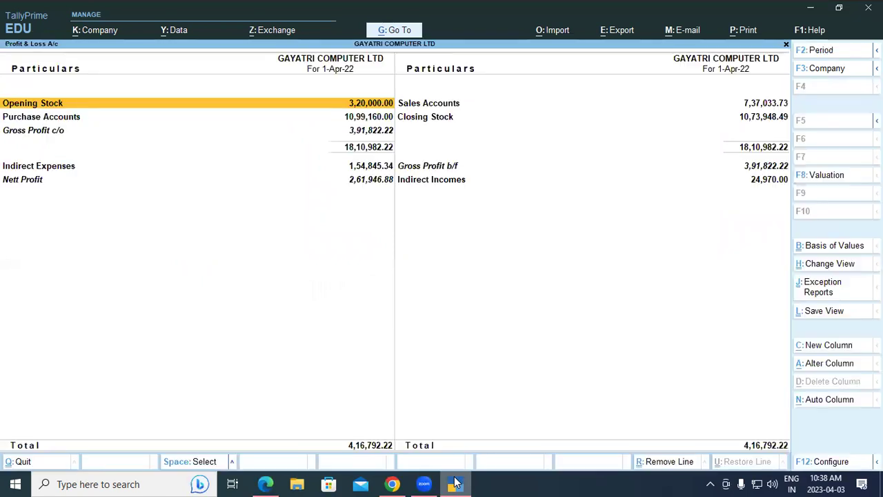
key("alt")
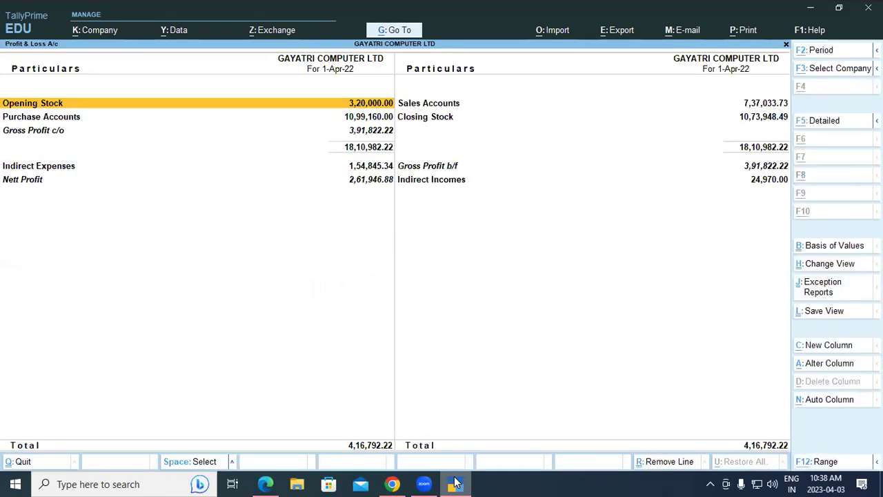
key("alt+F5")
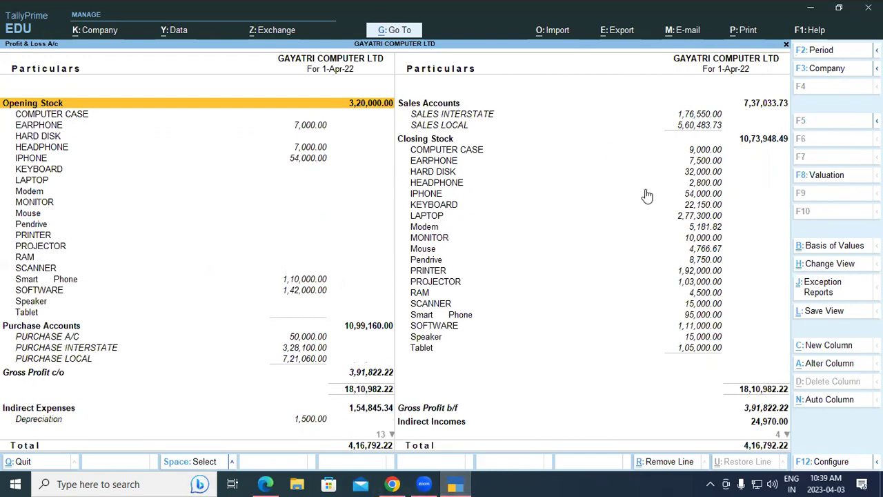
- Examine the detailed Profit & Loss Account down to the individual indirect expense and indirect income ledgers
key("Down")
key("Down")
key("Down")
key("Down")
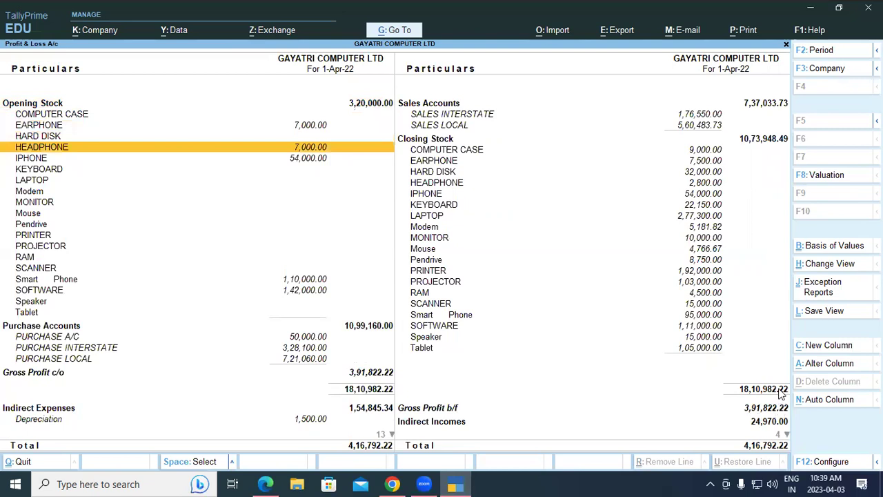
key("Down")
key("Right")
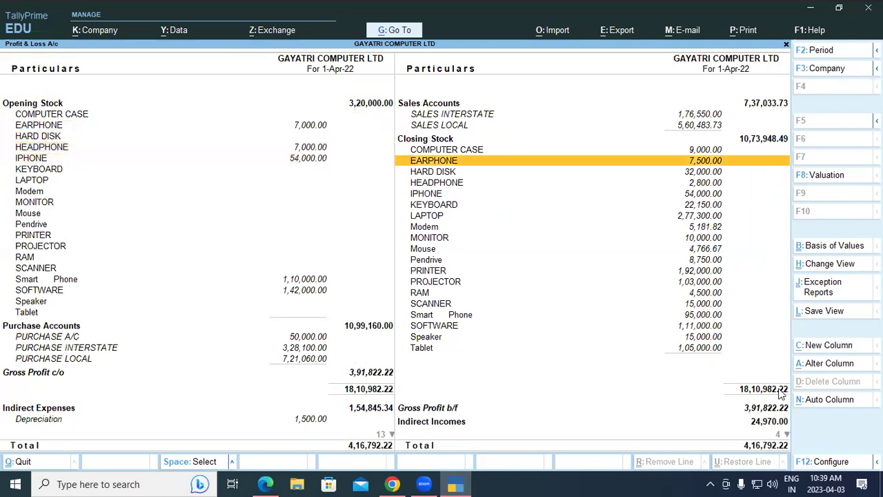
key("Down")
key("Down")
key("Down")
key("Down")
key("Down")
key("Down")
key("Down")
key("Down")
key("Down")
key("Down")
key("Down")
key("Down")
key("Down")
key("Down")
key("Down")
key("Down")
key("Down")
key("Down")
key("Down")
key("Down")
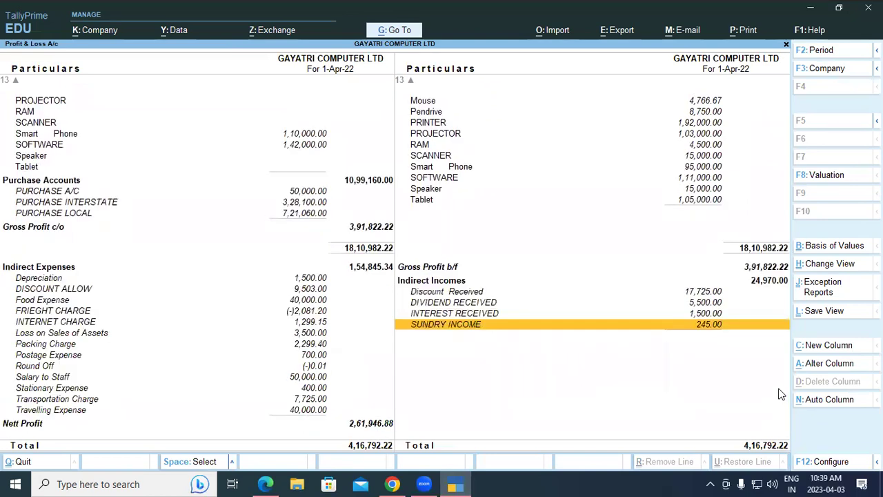
key("Up")
key("Up")
key("Up")
key("Up")
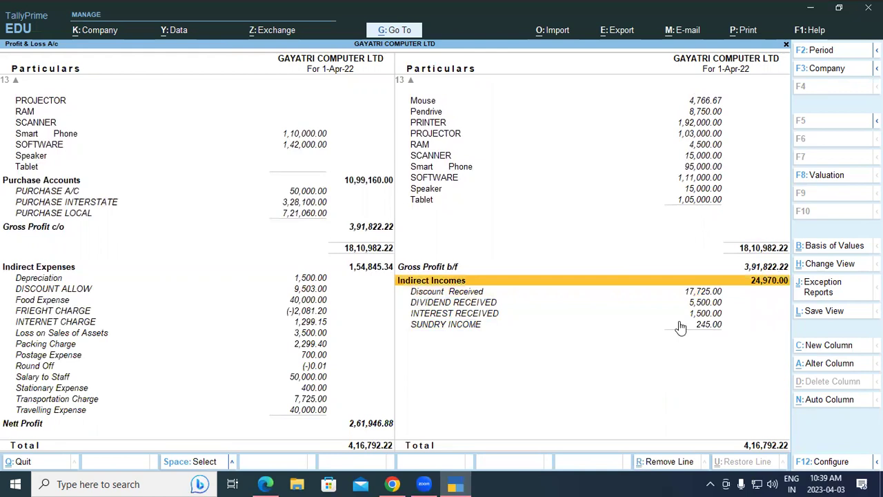
- Reopen the Profit & Loss Account, inspect Loss on Sales of Assets within Indirect Expenses, and return to the Gateway of Tally
key("Escape")
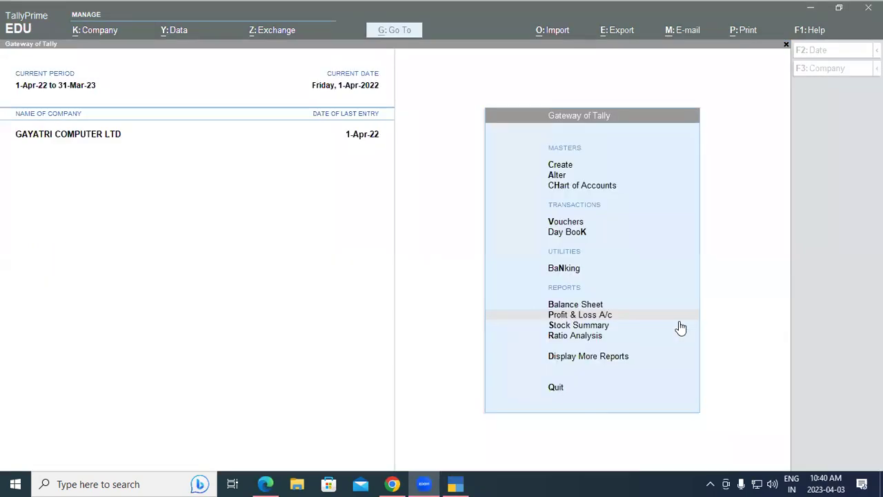
left_click(621, 316)
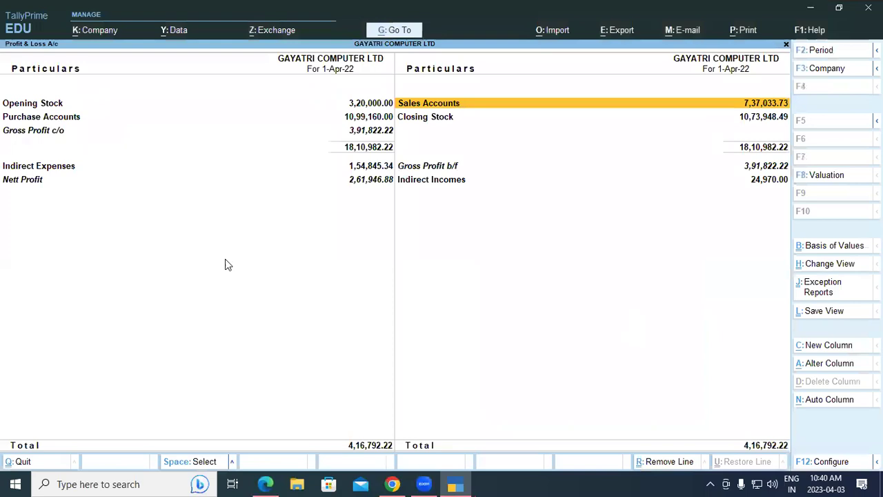
left_click(40, 172)
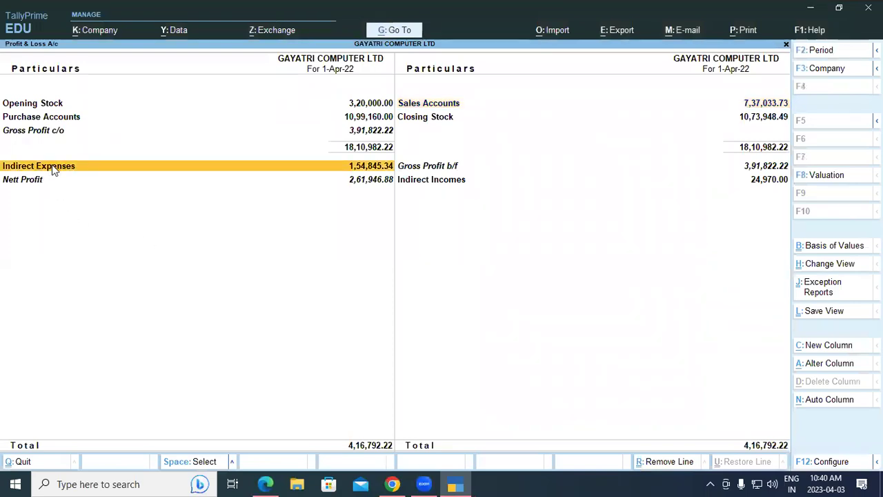
left_click(53, 168)
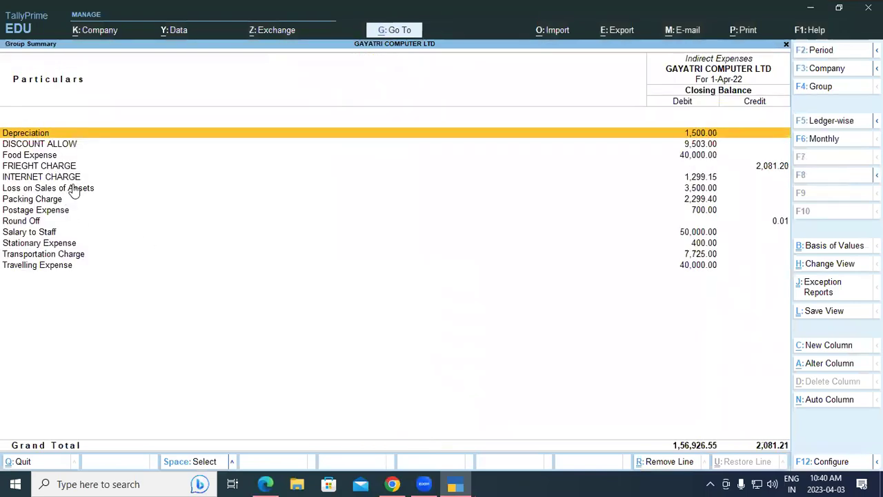
left_click(73, 189)
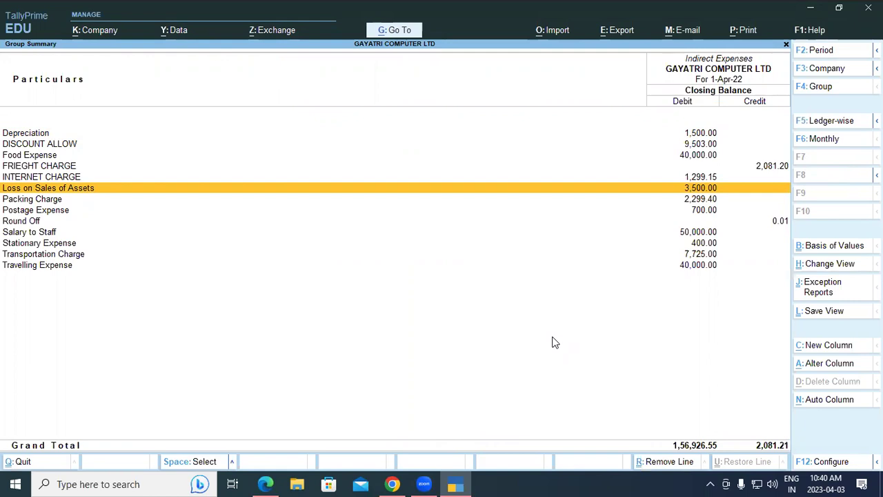
key("Escape")
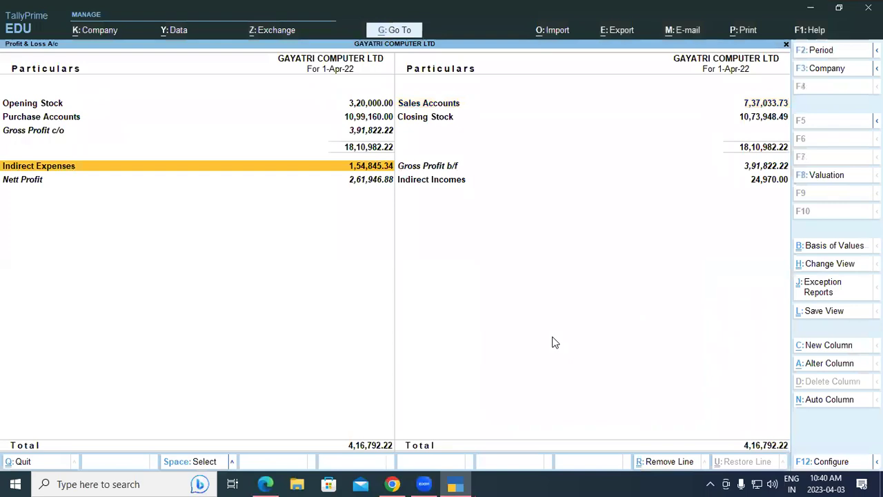
key("Escape")
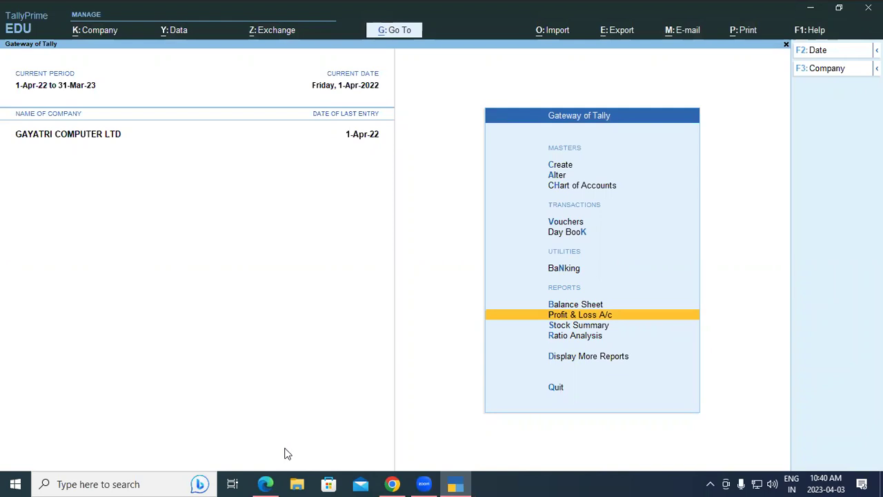
- Switch to the PDF in Edge and read the Debit Note Voucher section with its first transaction
left_click(276, 483)
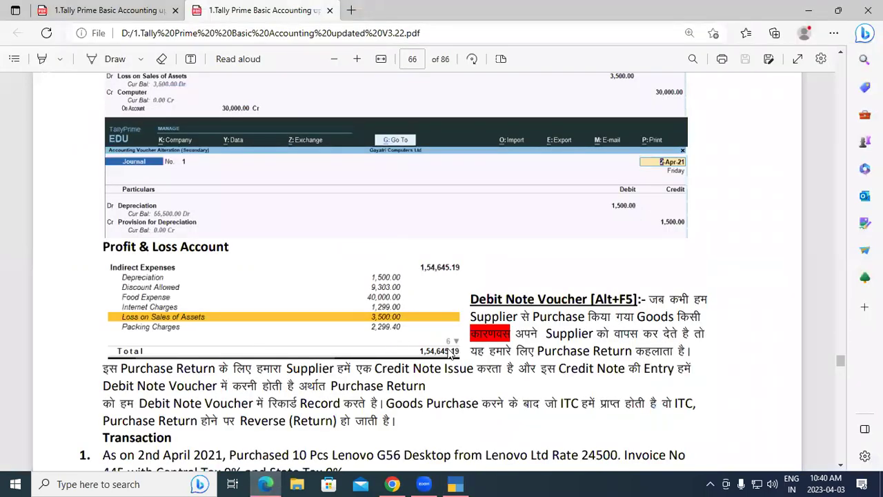
scroll(450, 353, "down", 3)
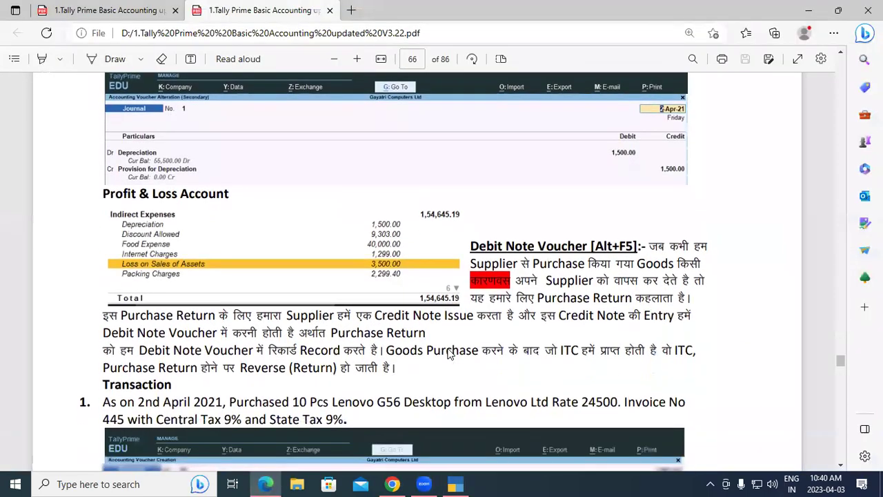